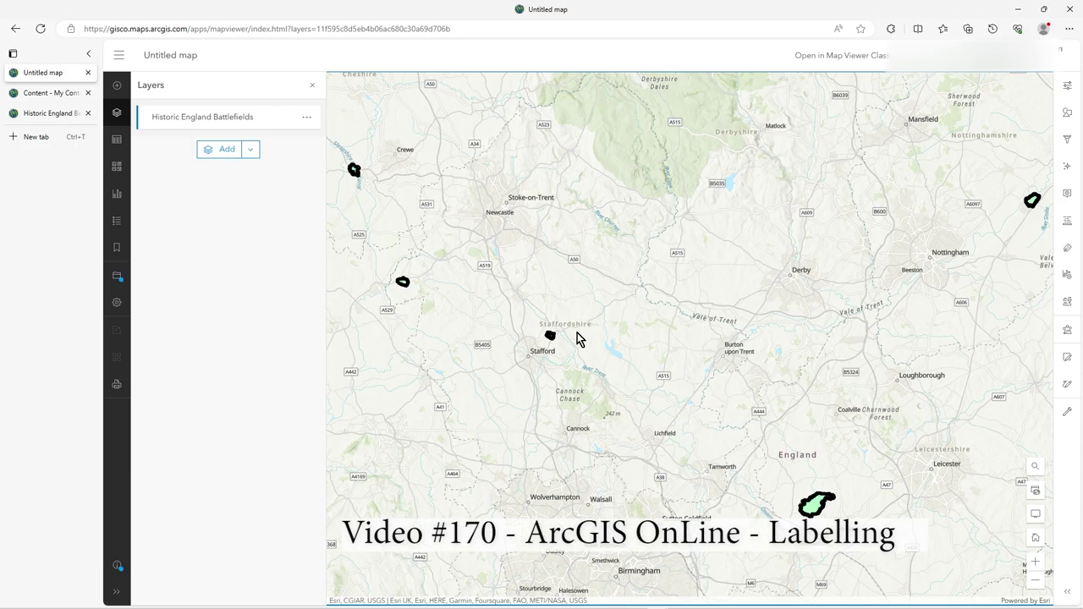
Step: Inspect the attributes of the battlefield polygon beside Hopton, including its Area value, and close its pop-up
scroll(616, 359, "up", 3)
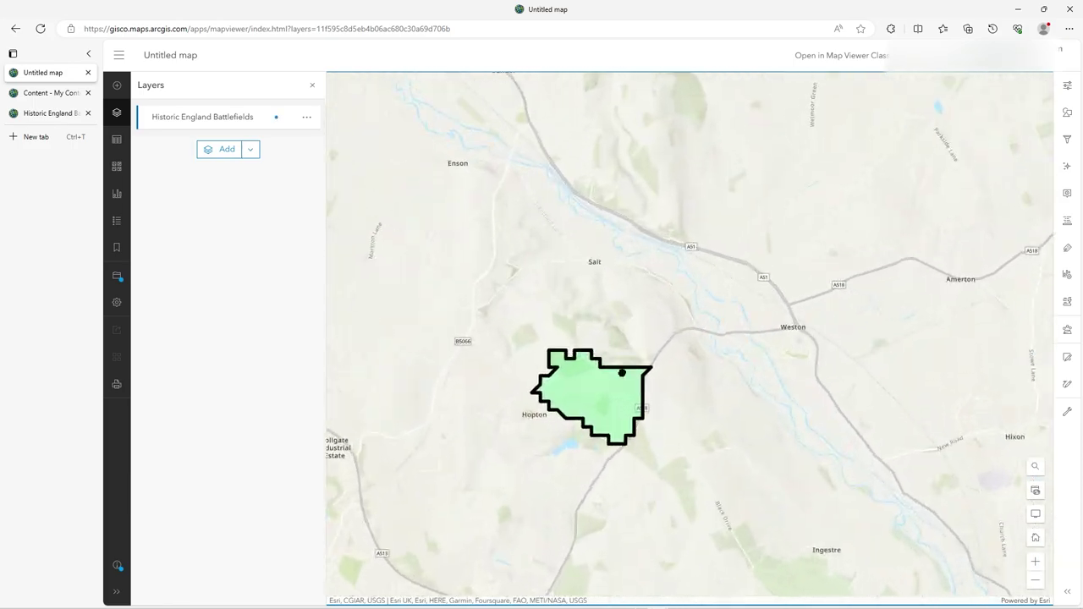
left_click(598, 401)
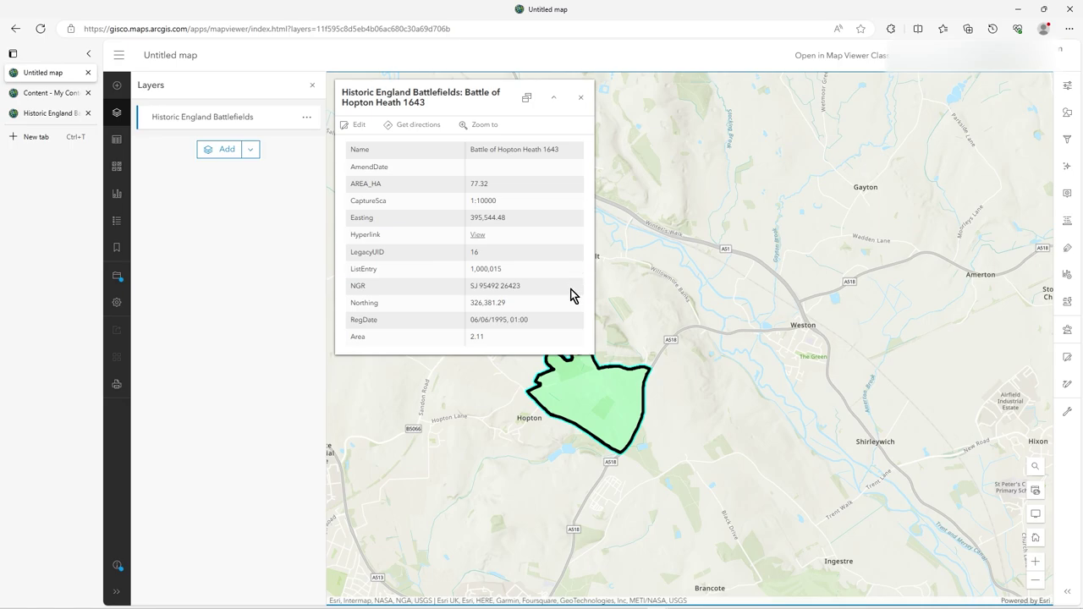
scroll(621, 413, "up", 1)
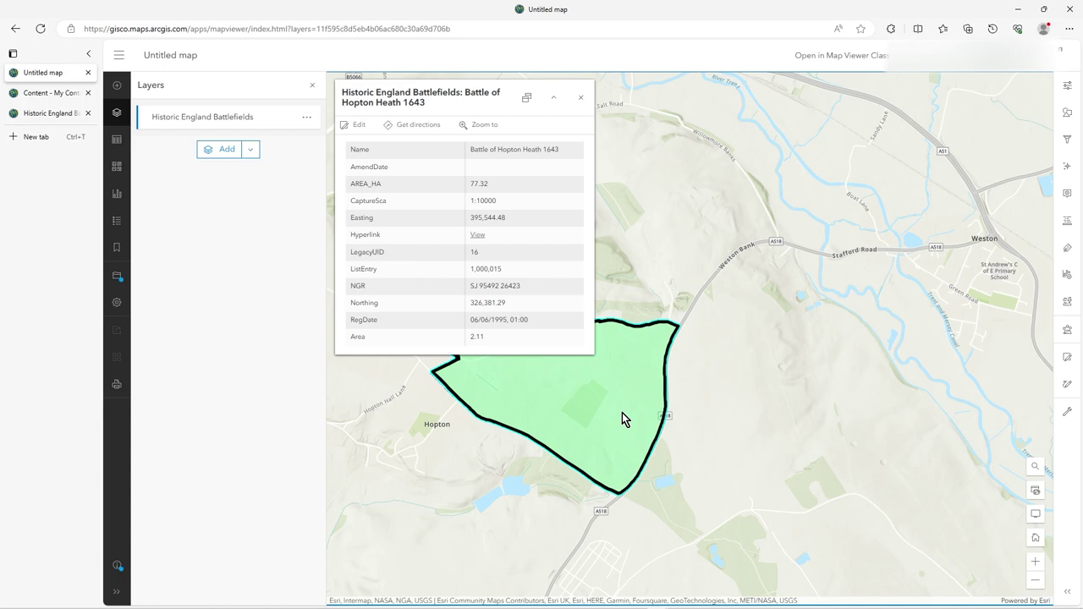
scroll(622, 412, "down", 1)
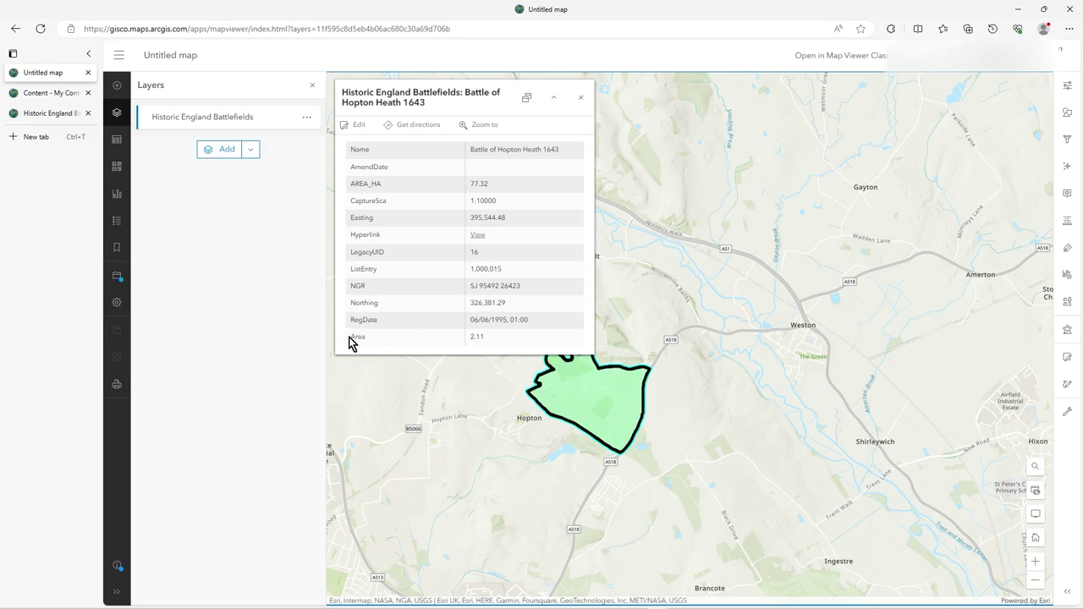
left_click_drag(349, 337, 486, 342)
left_click(486, 342)
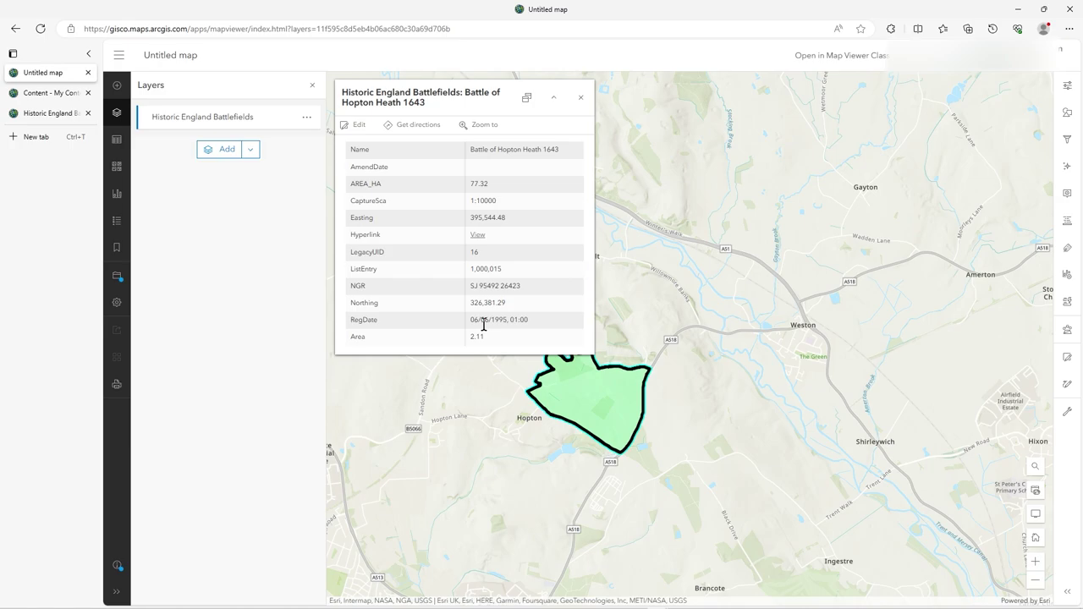
left_click_drag(664, 393, 690, 402)
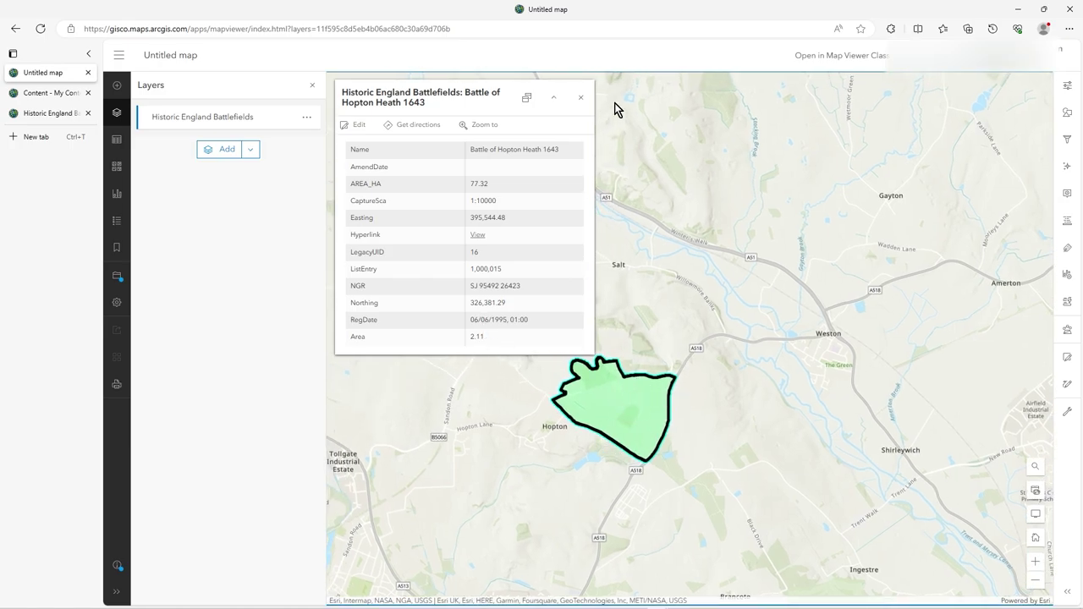
left_click(580, 97)
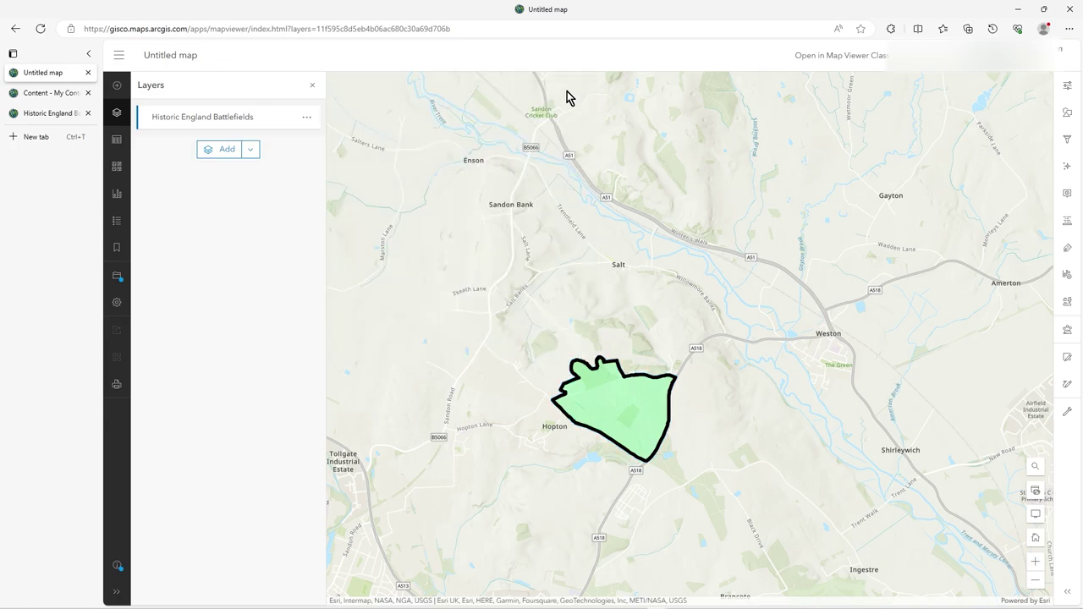
left_click_drag(747, 431, 661, 389)
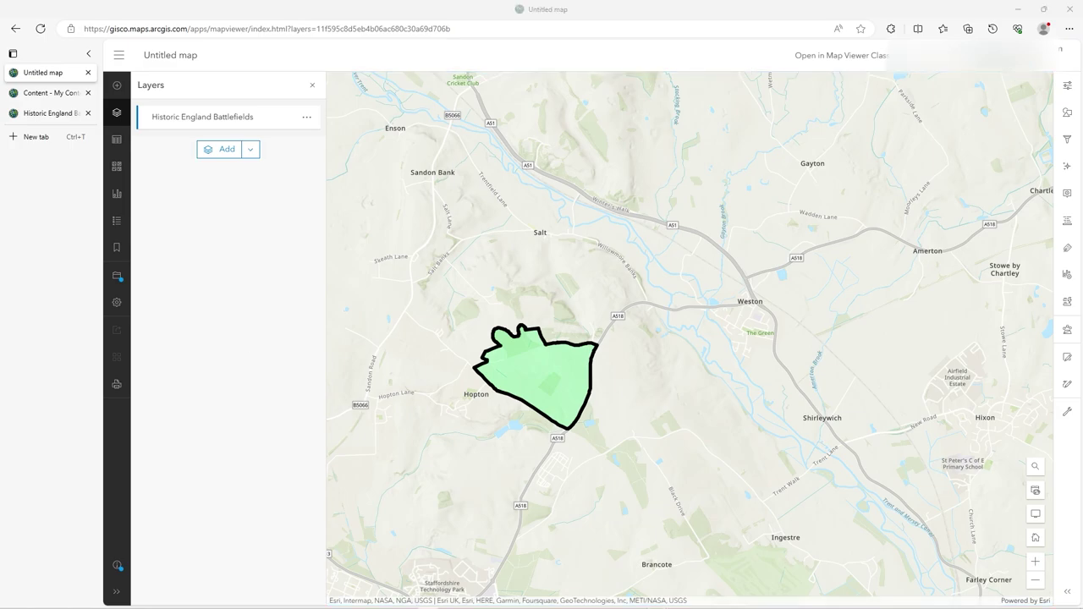
left_click_drag(683, 343, 717, 333)
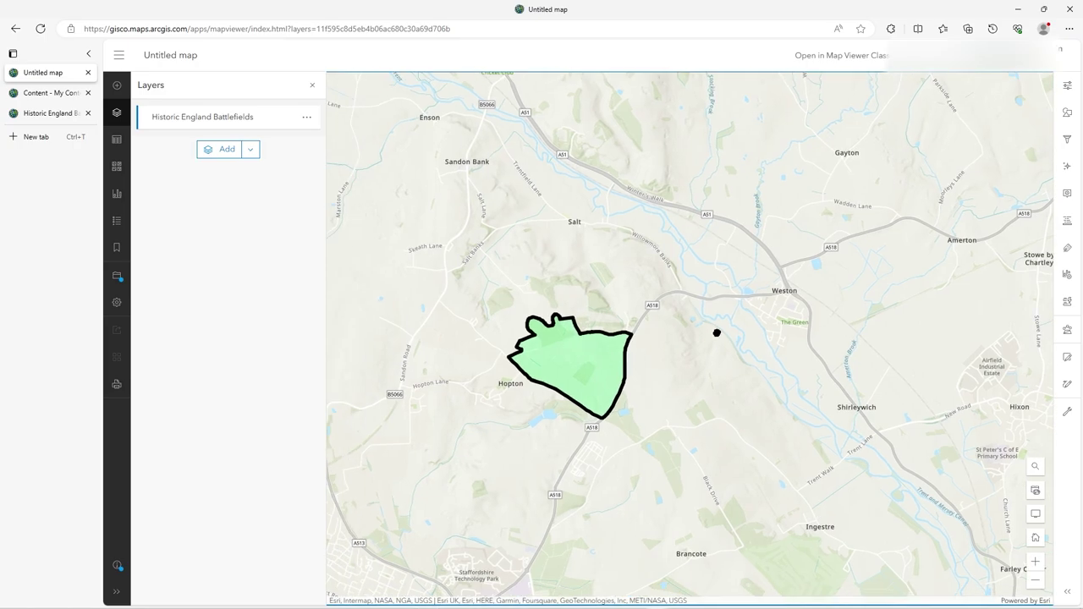
left_click(568, 354)
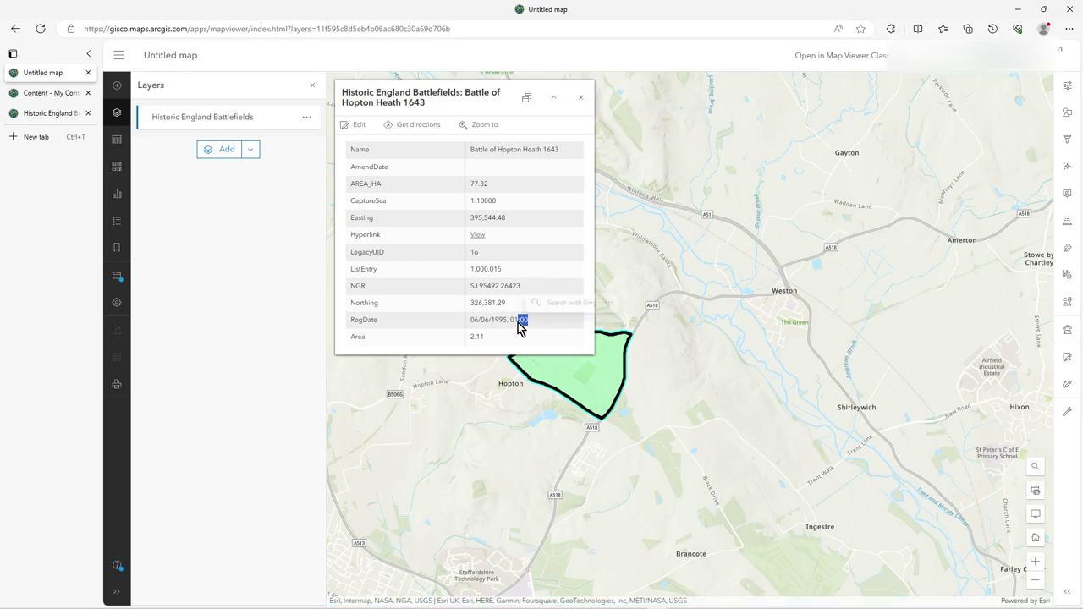
left_click(583, 98)
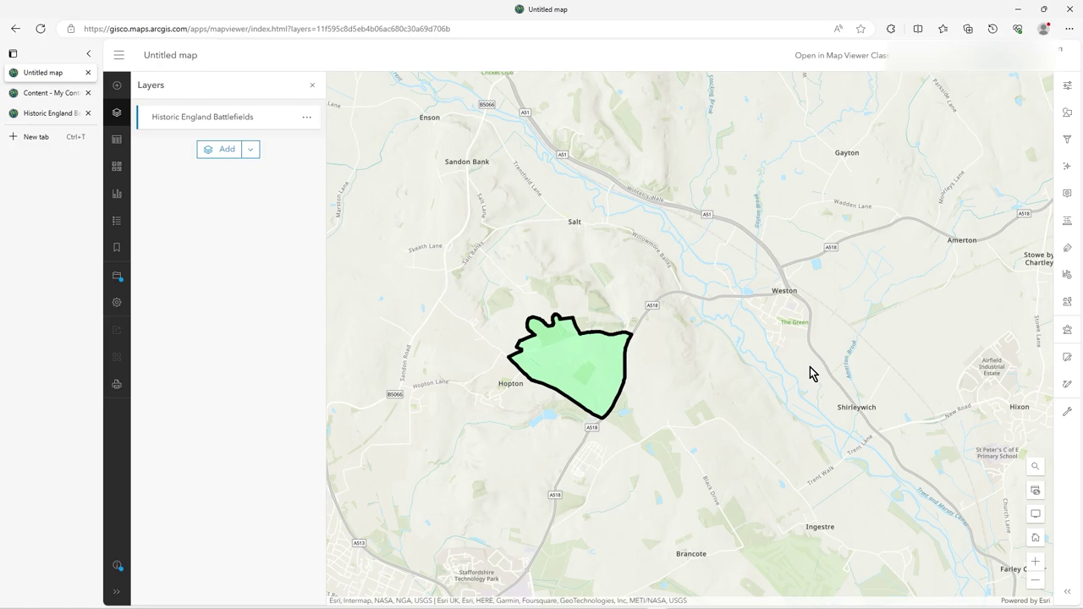
Step: Add a label class to the Historic England Battlefields layer with labels enabled, and look through the available label fields
left_click(1068, 249)
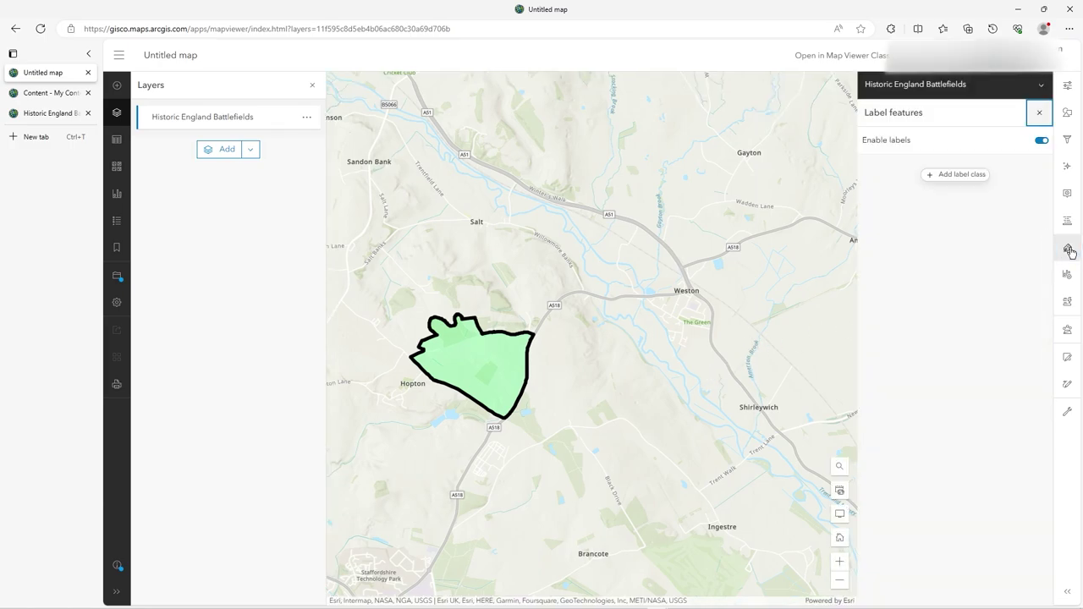
left_click(1042, 141)
left_click(1041, 141)
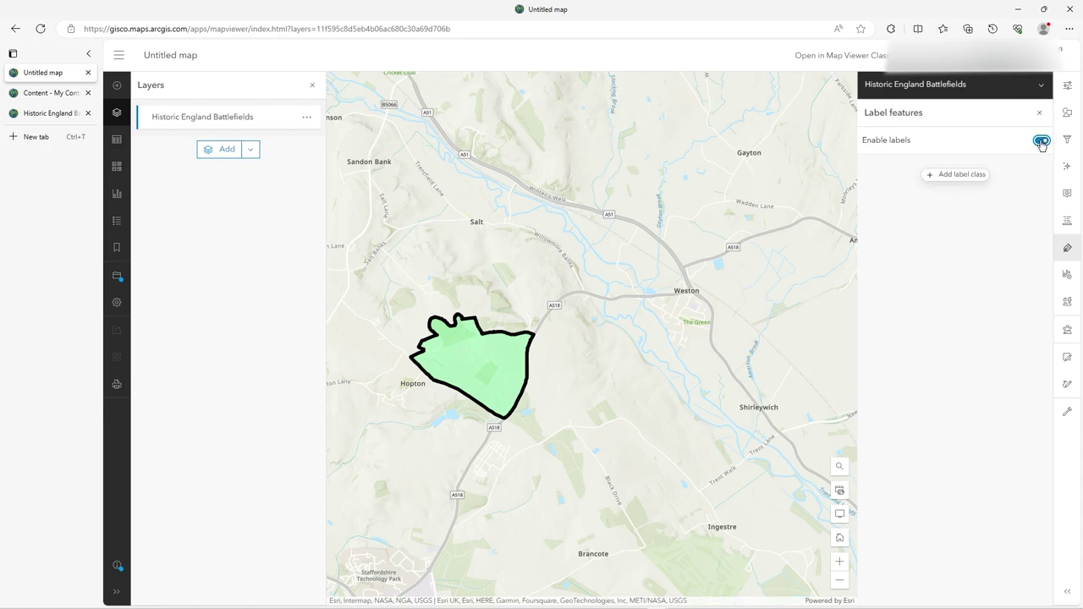
left_click(956, 176)
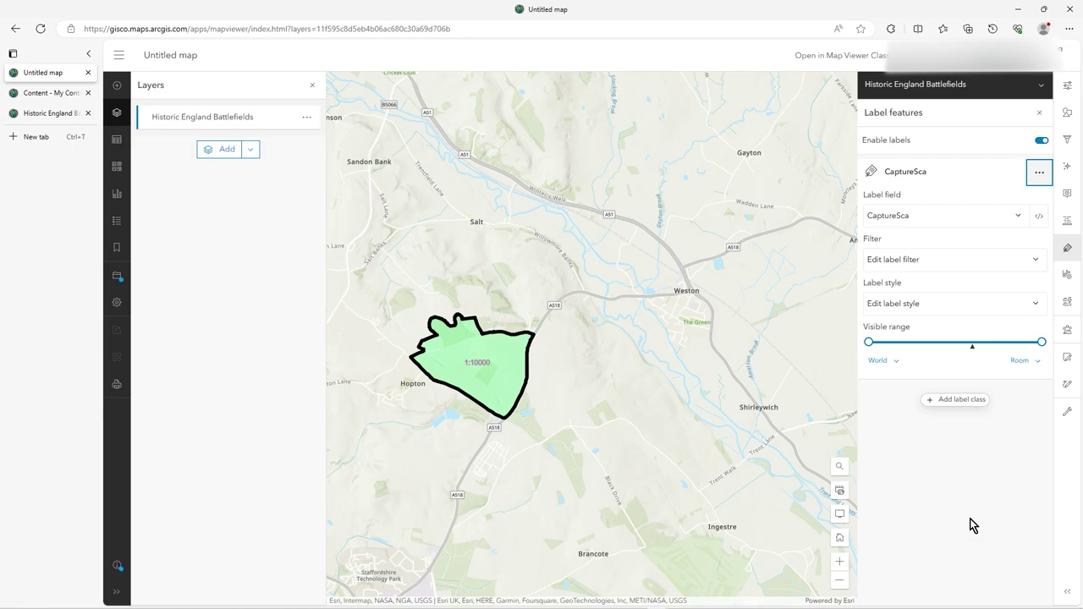
left_click(1022, 218)
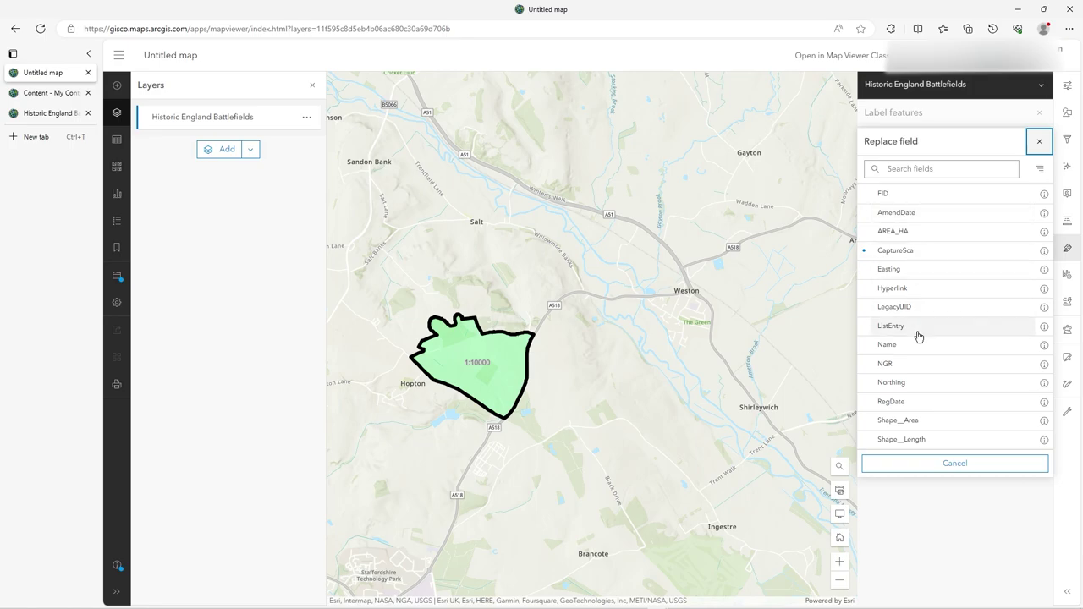
left_click(1040, 142)
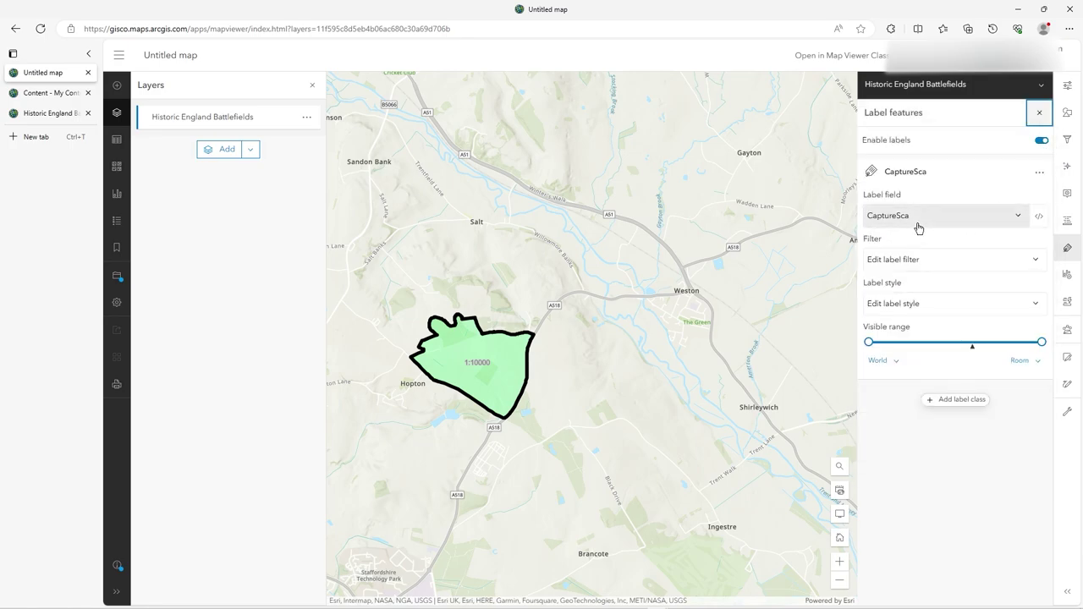
Step: Replace the label expression with Floor(Area($feature,'square-kilometers'),2) + " sq km"
left_click(1041, 217)
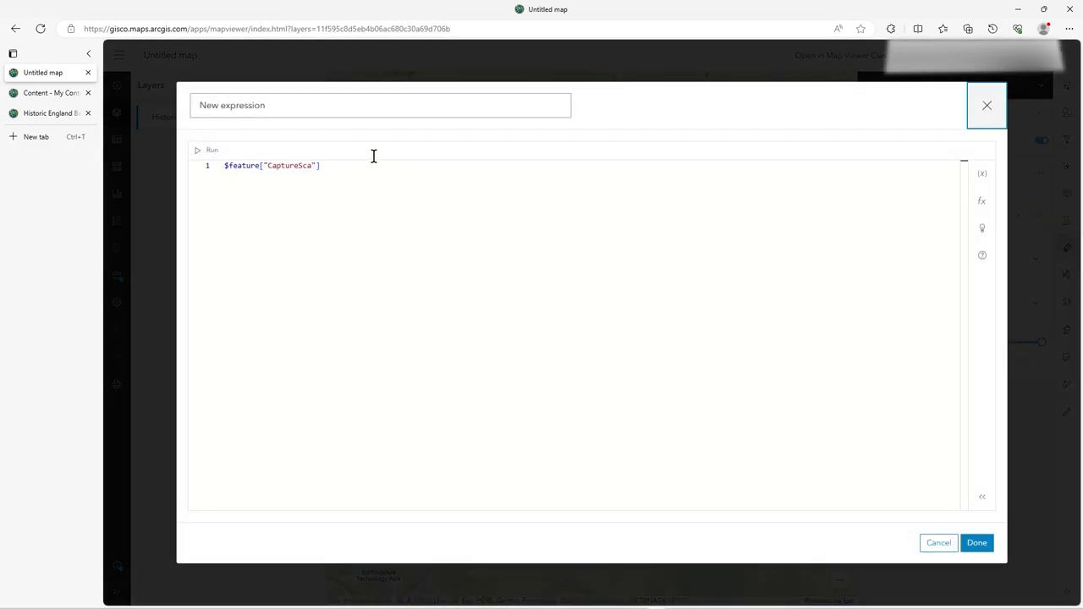
left_click(344, 163)
left_click(203, 165)
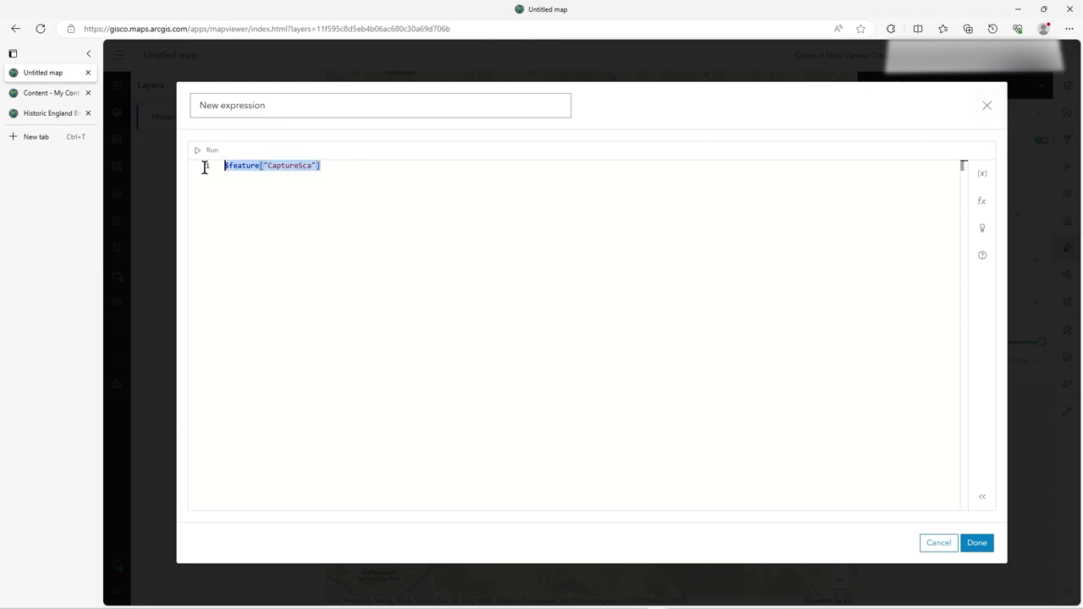
type("Floor(Area($feature,'square-kilometers'),2) + \" sq km\"")
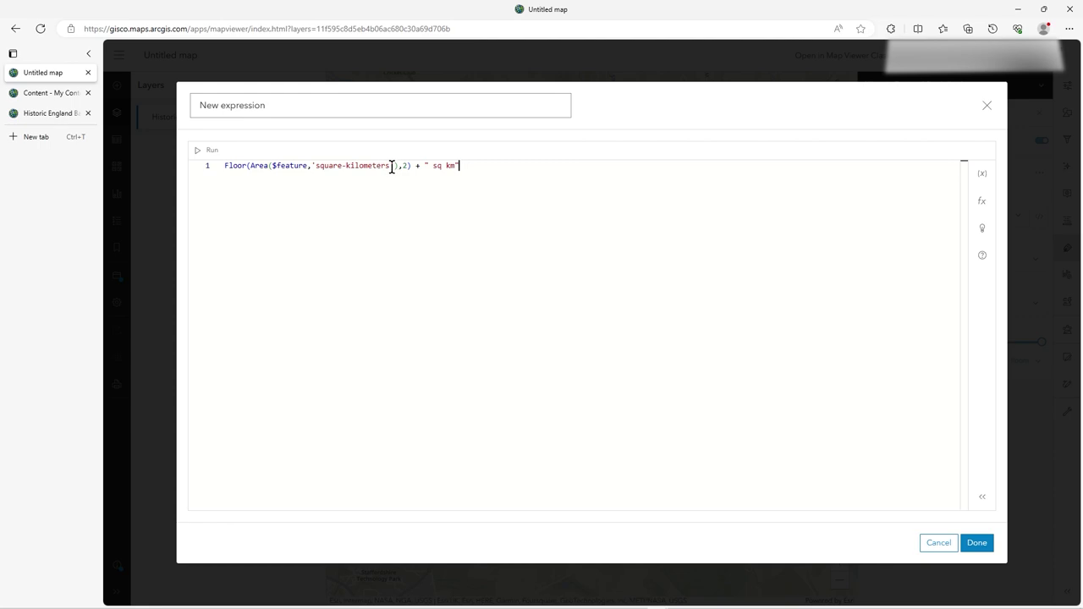
left_click_drag(389, 165, 322, 167)
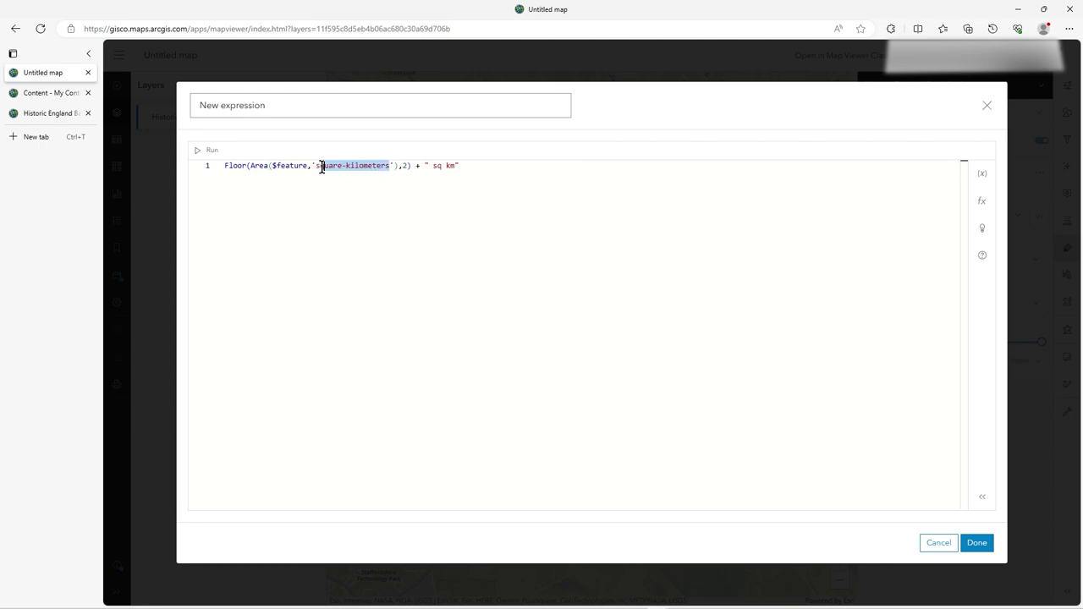
left_click(472, 169)
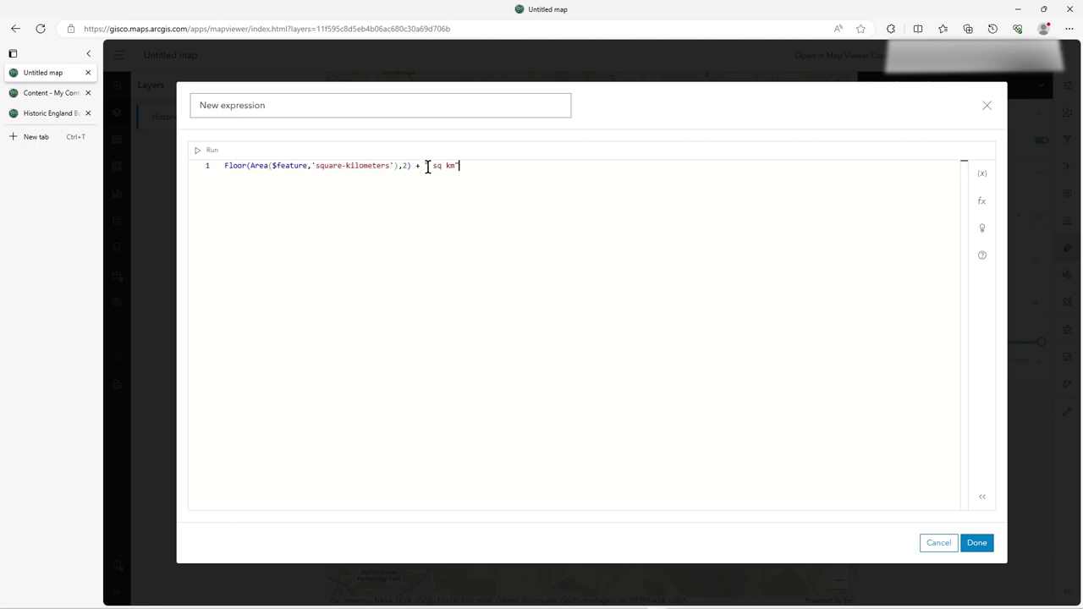
left_click(405, 165)
left_click(481, 167)
left_click_drag(423, 165, 476, 166)
left_click(484, 171)
Step: Name the new label expression AreaKMsq and apply it to the label class
left_click_drag(282, 104, 191, 95)
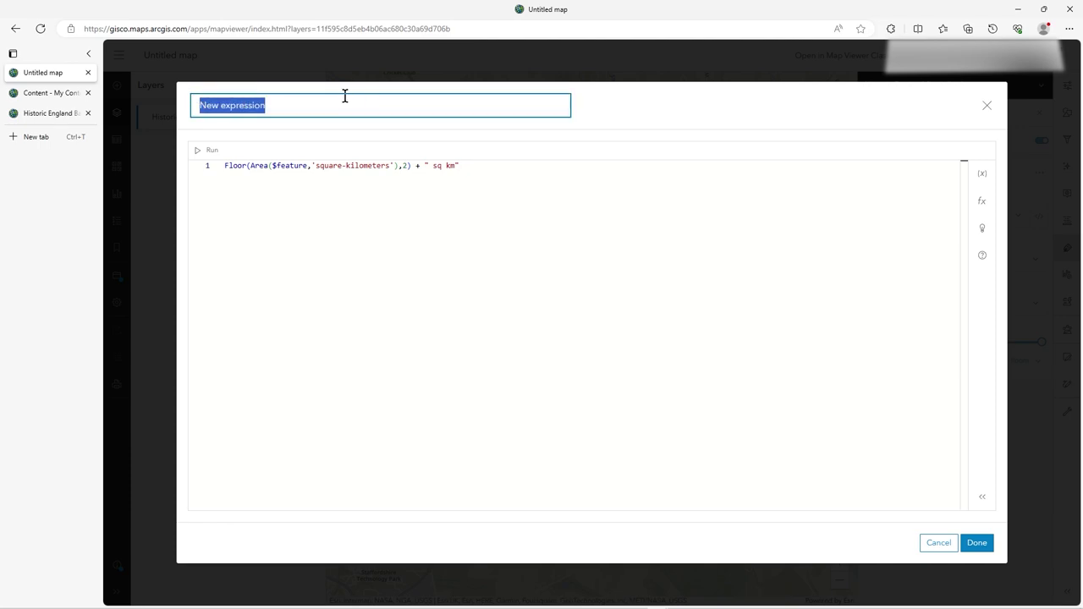
type("AreaKMsq")
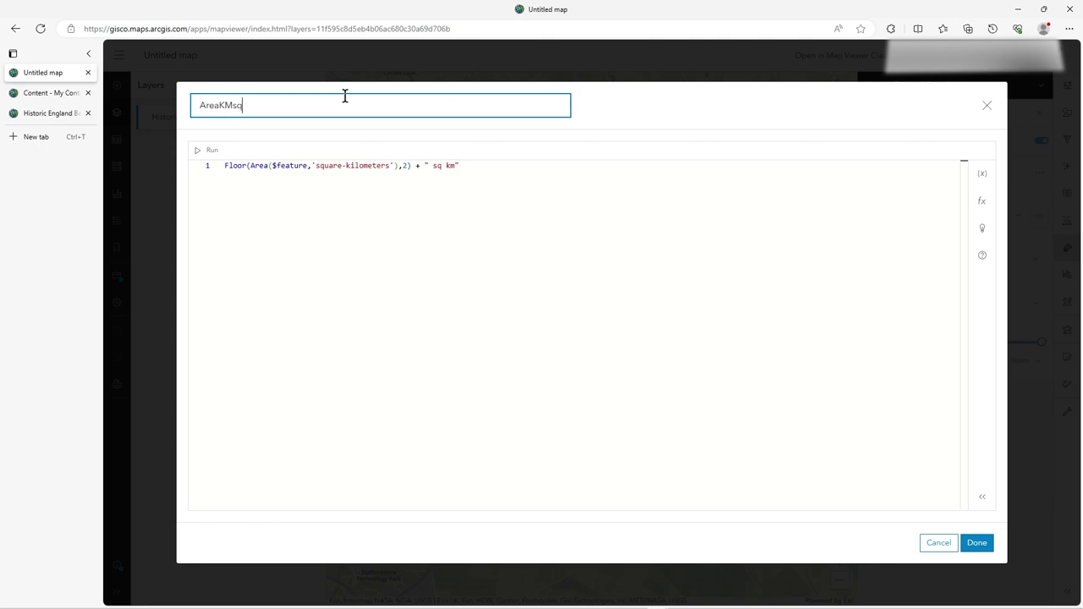
left_click(982, 544)
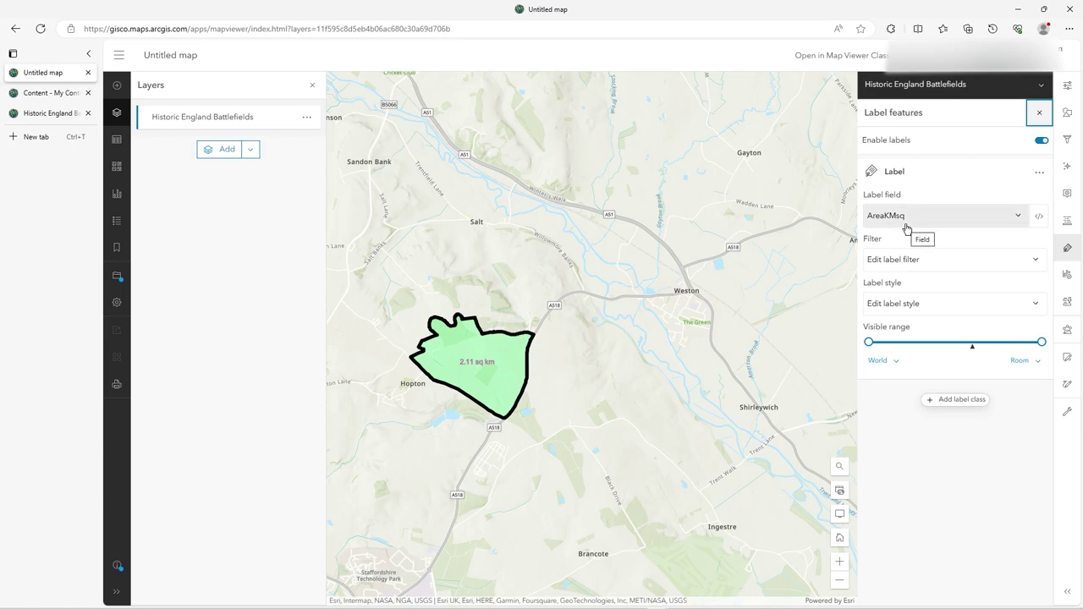
Step: Review the label field list, the AreaKMsq expression and the area label on the polygon beside Hopton
left_click(1012, 220)
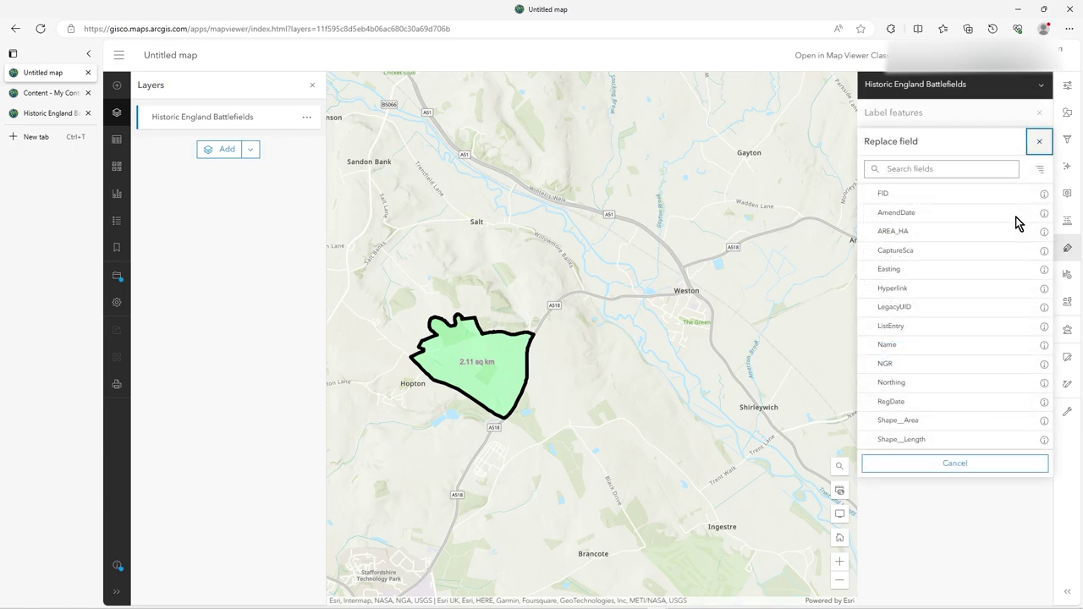
left_click(1041, 142)
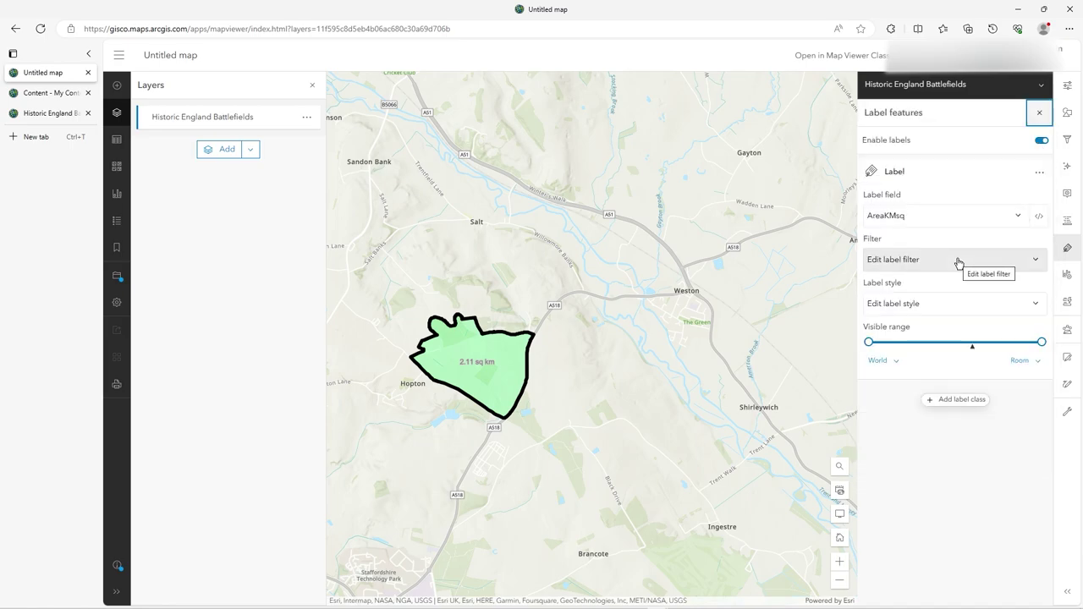
left_click(1040, 216)
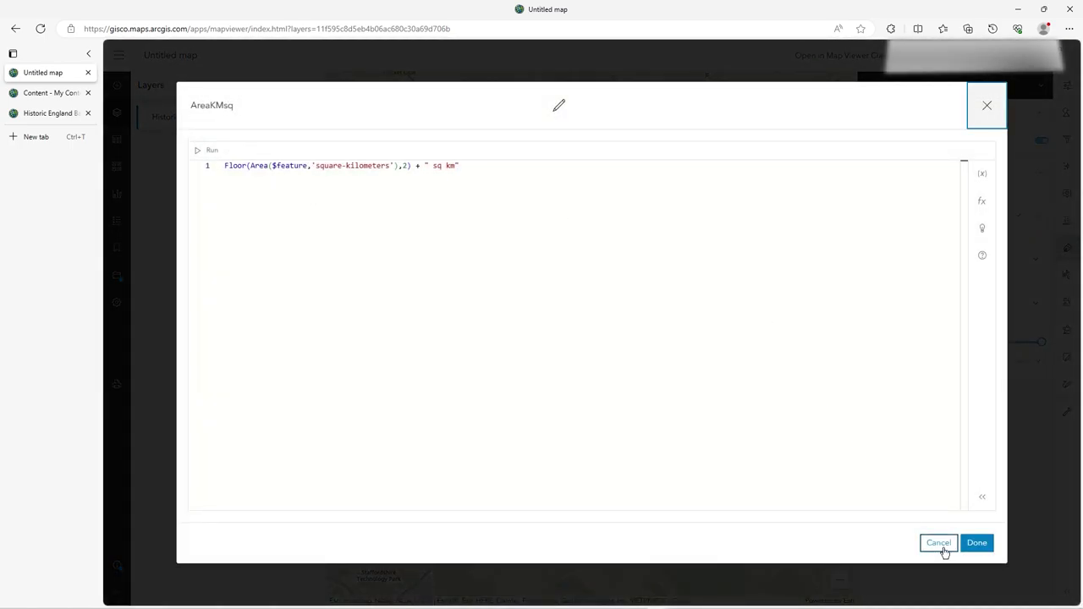
left_click(939, 544)
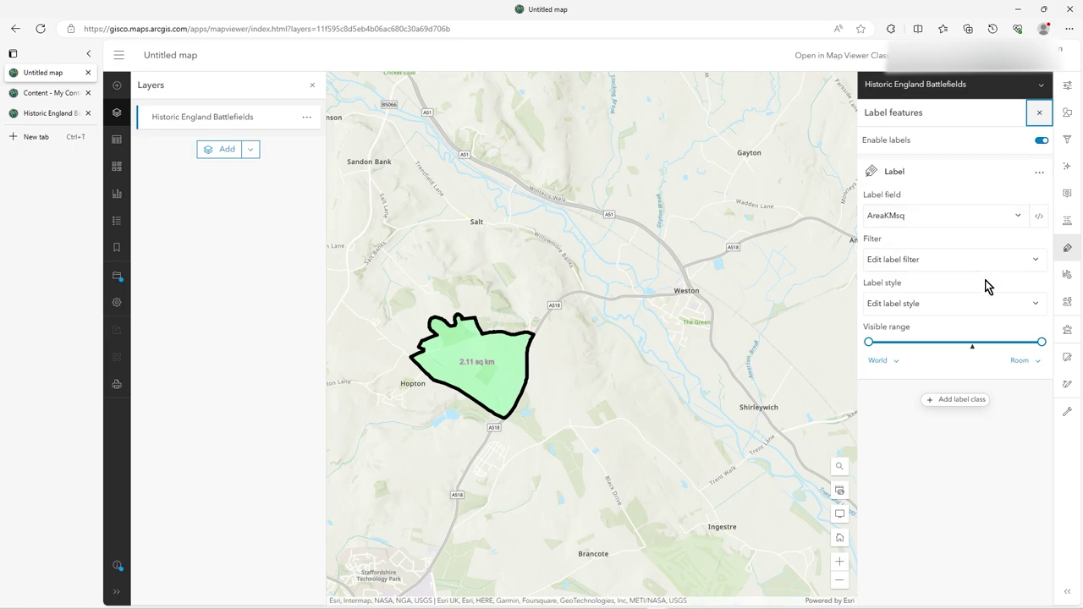
left_click_drag(586, 397, 623, 392)
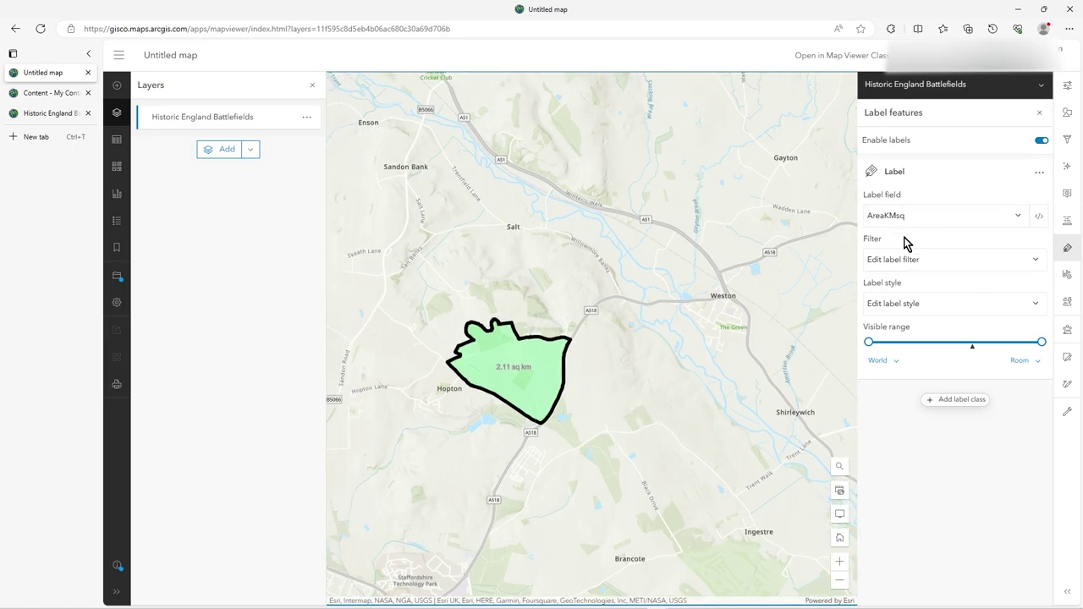
scroll(532, 380, "up", 2)
scroll(526, 360, "up", 1)
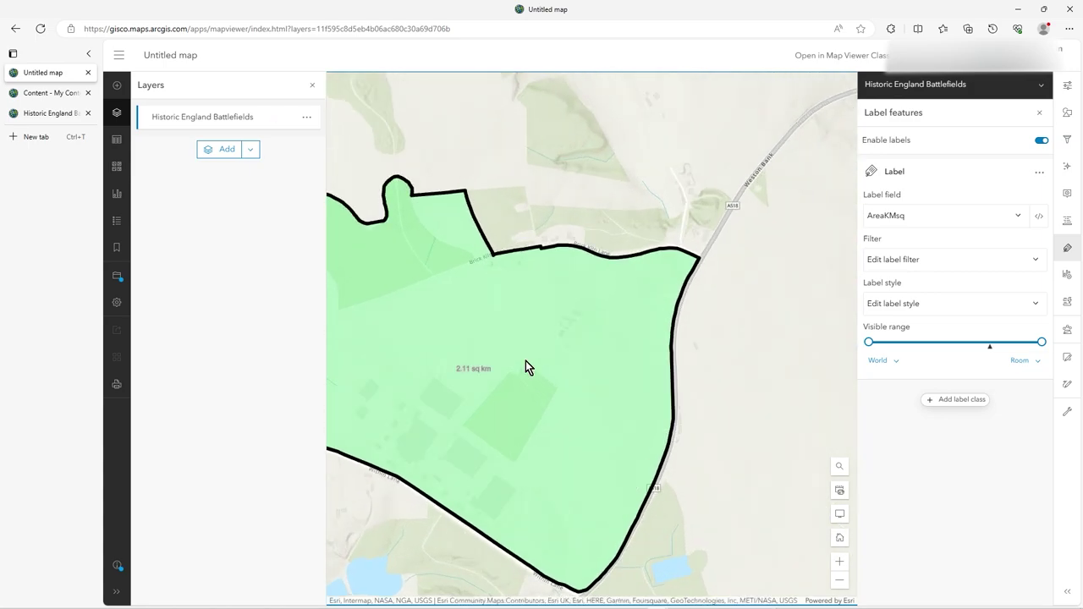
scroll(526, 364, "down", 3)
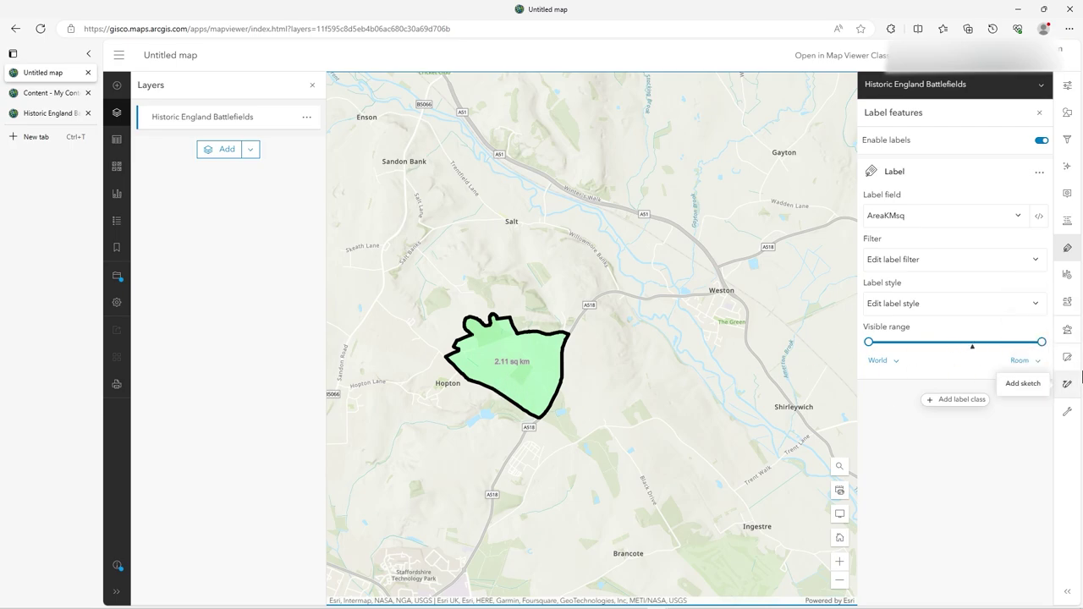
Step: Enlarge the Battle of Hopton Heath 1643 polygon southeastward to near Ingestre and save the feature update
left_click(1067, 358)
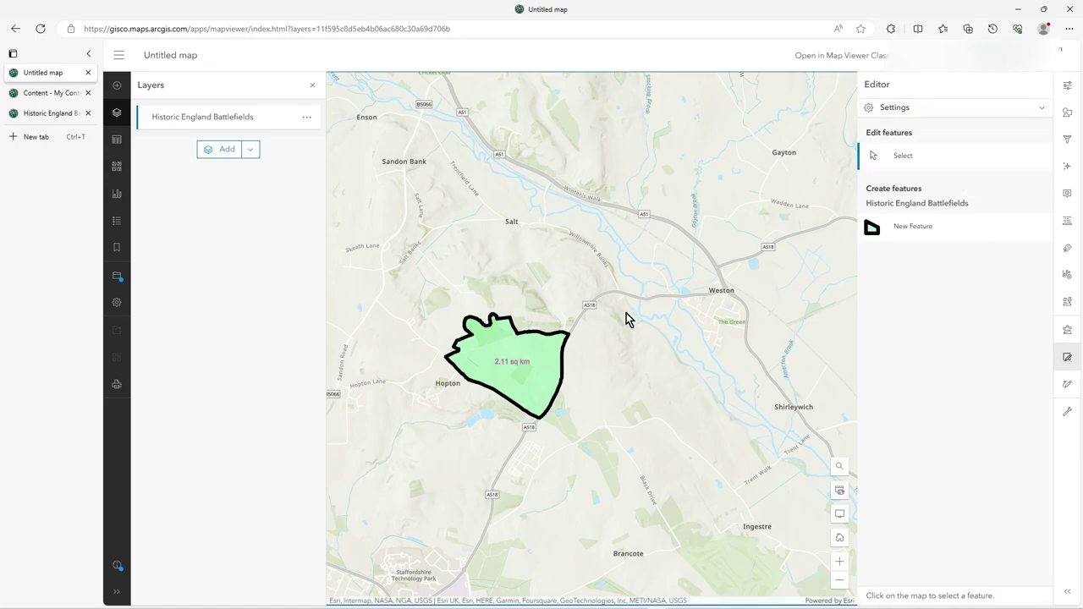
left_click(536, 383)
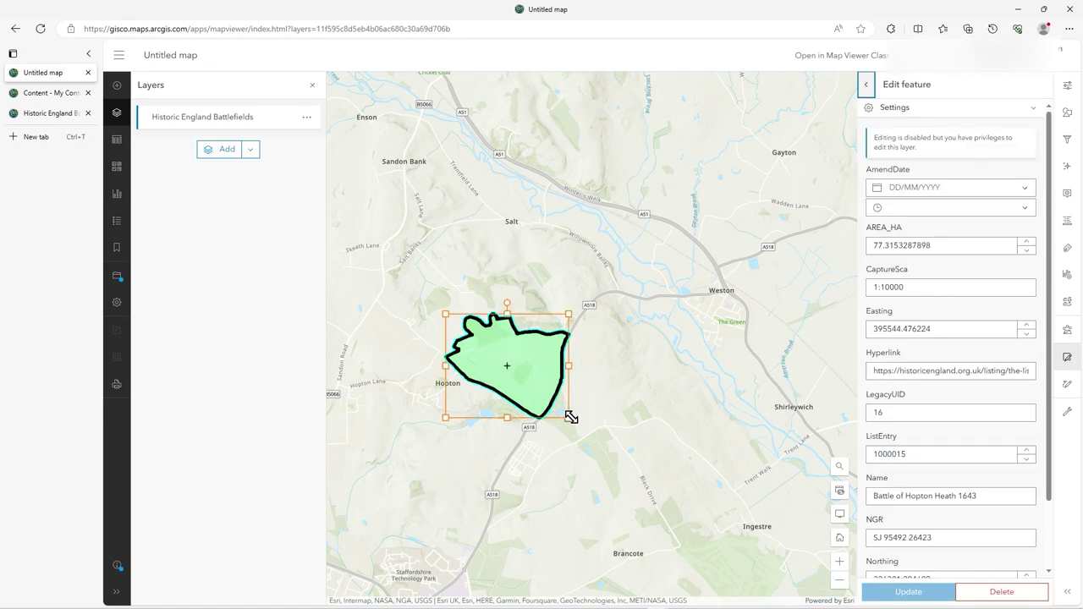
left_click_drag(568, 416, 755, 571)
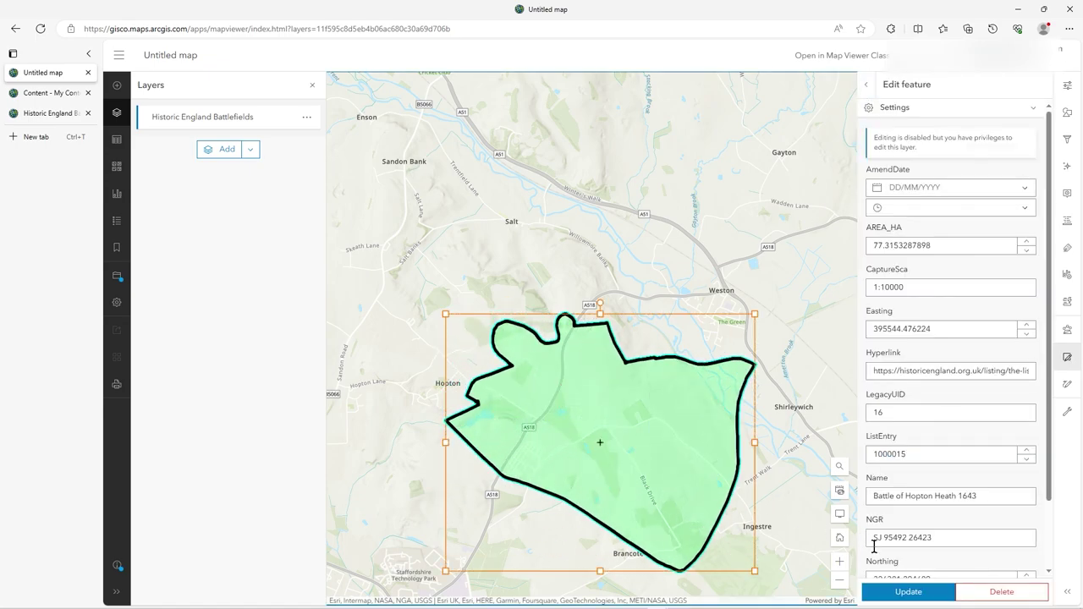
left_click(903, 592)
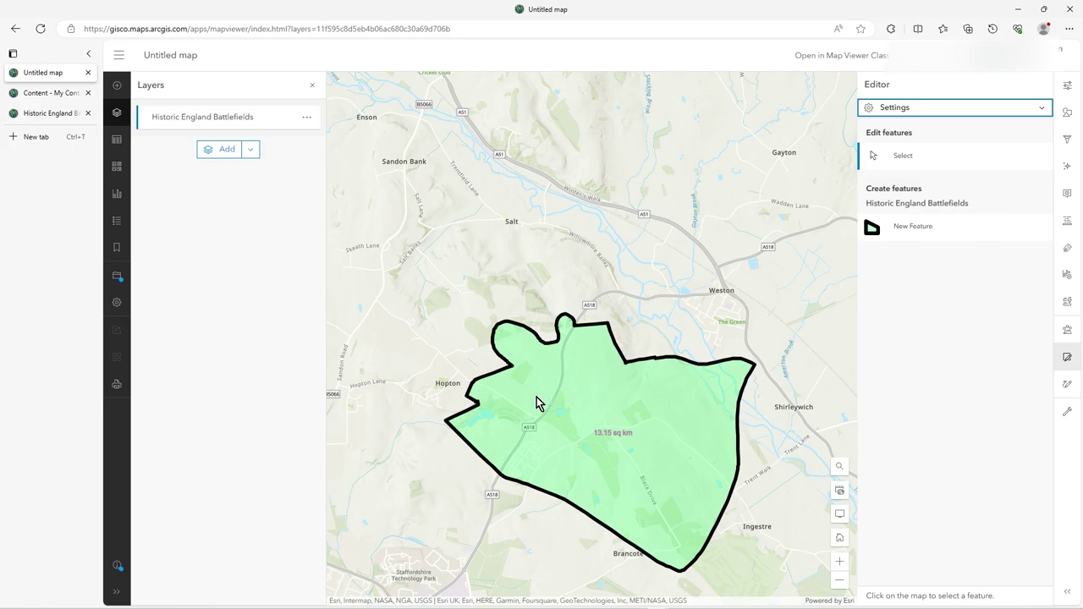
Step: Shrink the Battle of Hopton Heath 1643 polygon northwestward to the area just north of Hopton and save the feature update
left_click(690, 454)
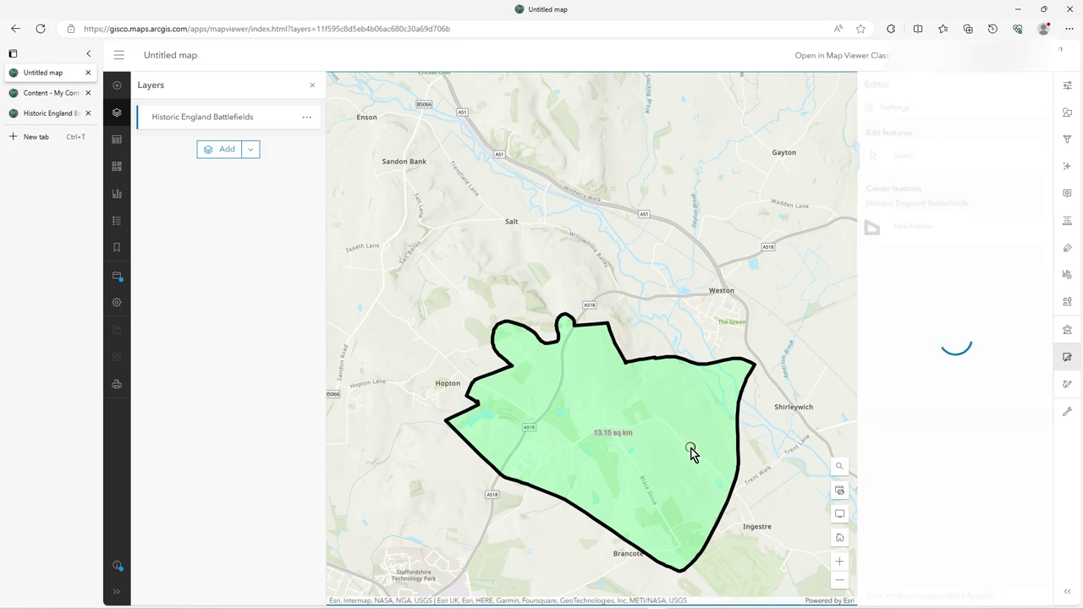
left_click_drag(754, 574, 557, 395)
left_click(913, 595)
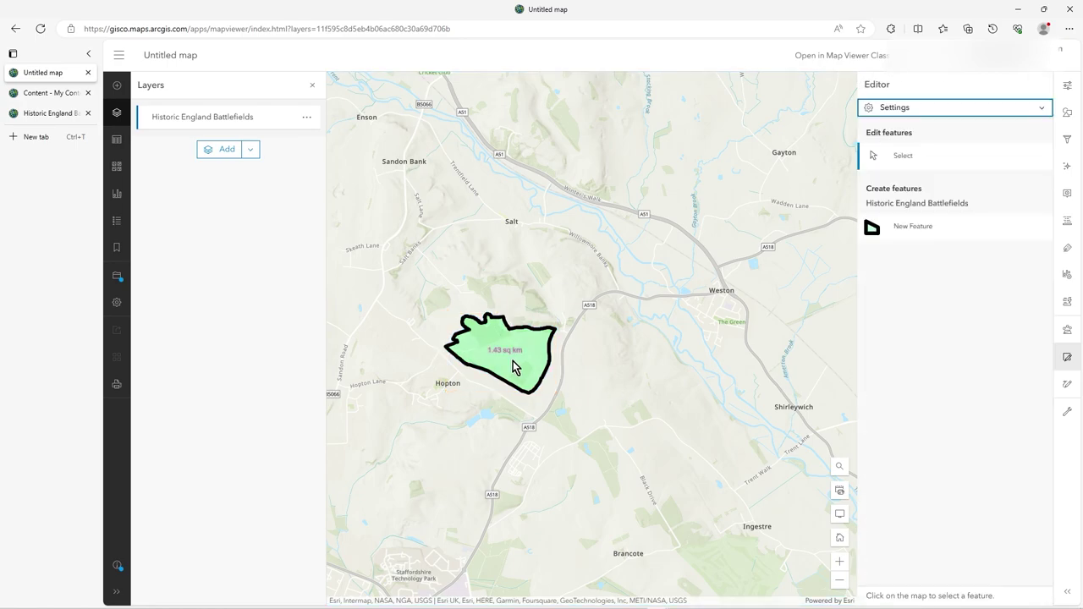
Step: Check the area label on the Blore Heath battlefield and review the AreaKMsq label expression without changing it
scroll(576, 364, "down", 5)
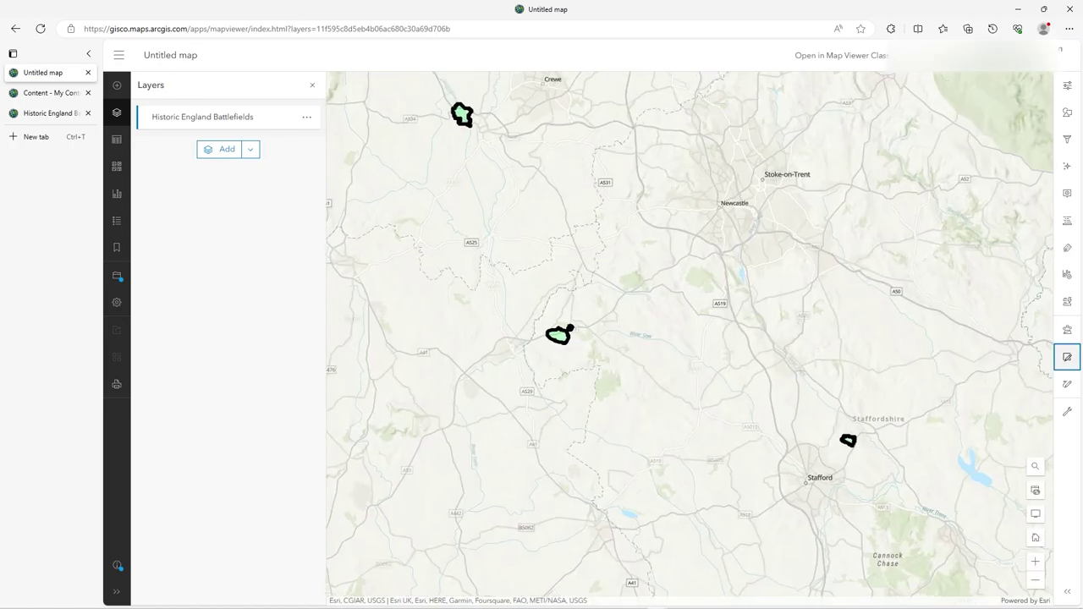
scroll(560, 341, "up", 3)
scroll(560, 340, "up", 4)
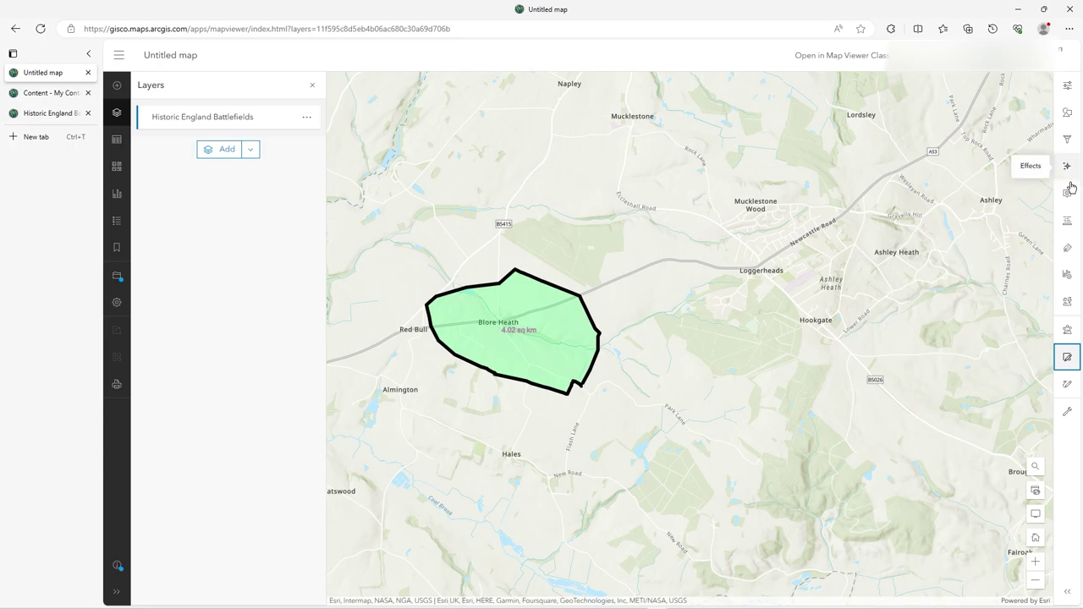
left_click(1068, 247)
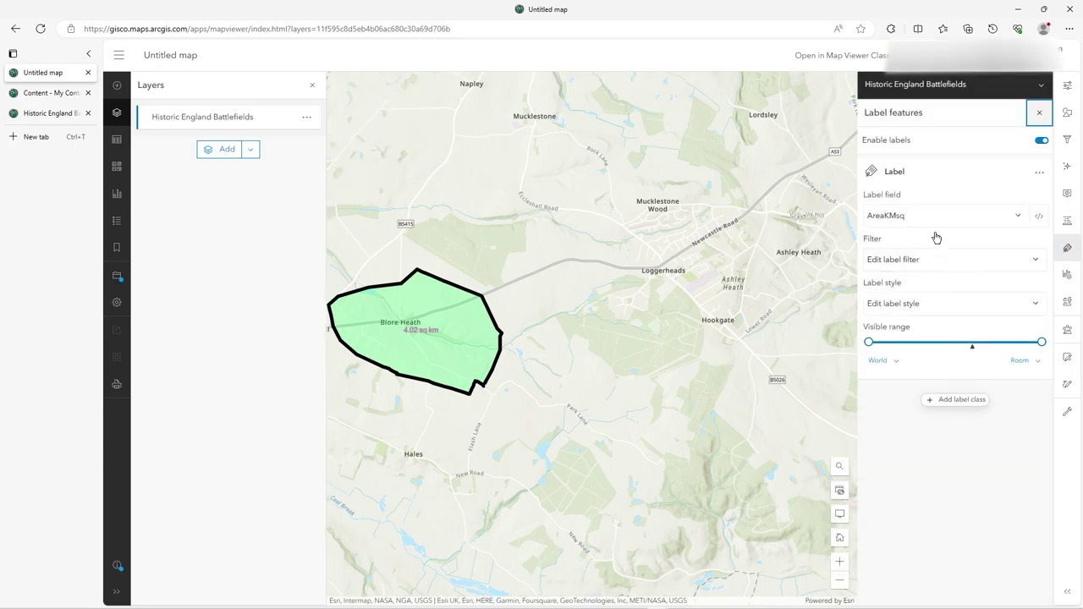
left_click(1042, 217)
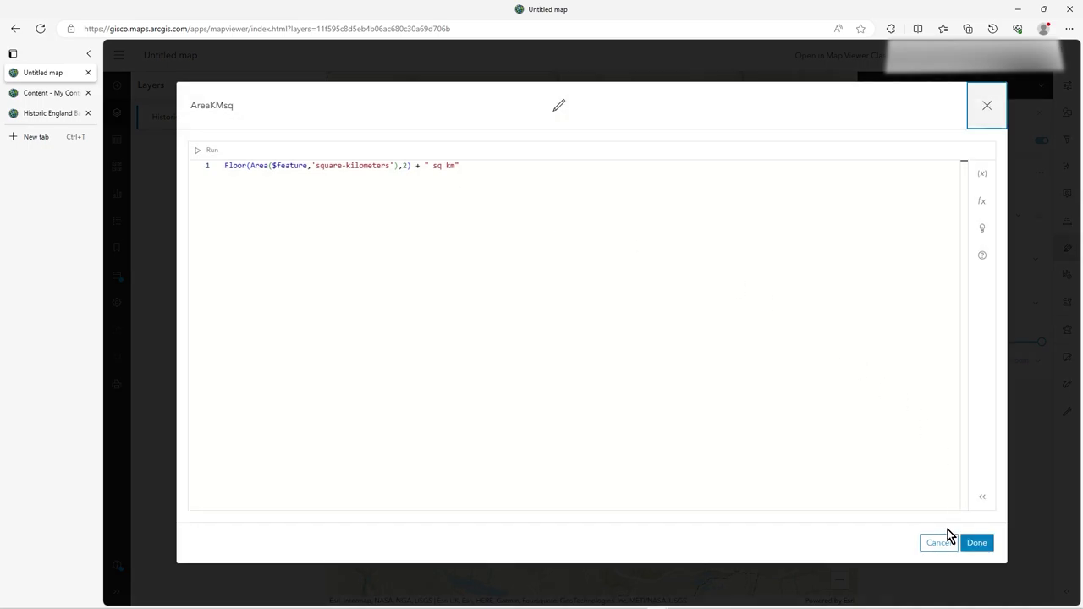
left_click(946, 538)
Step: Examine the area labels on the battlefields across the Midlands, ending at the polygons near Kineton and Banbury
left_click_drag(609, 445, 706, 450)
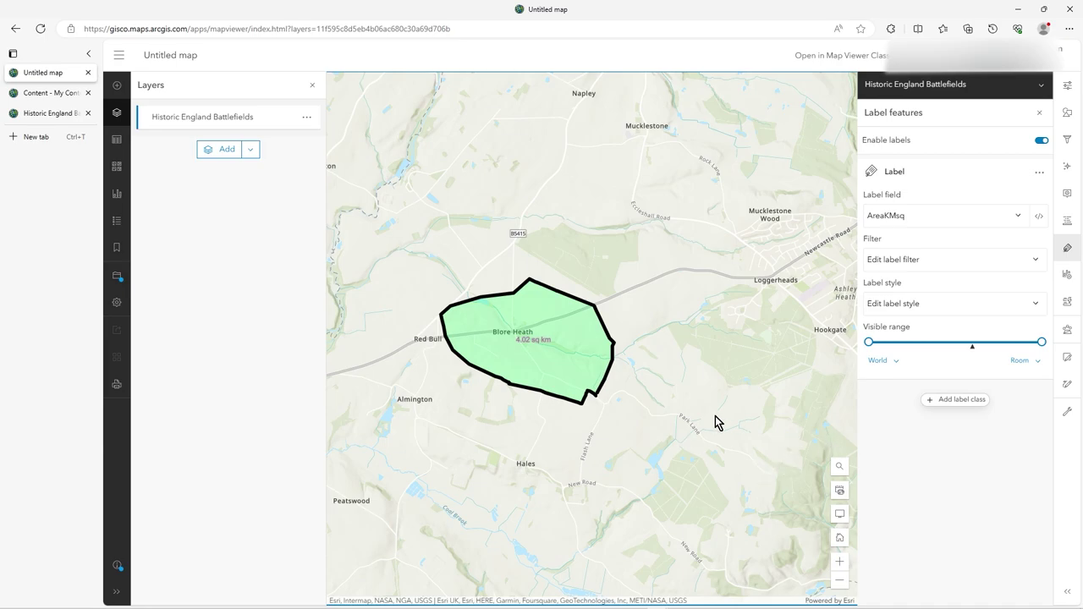
scroll(705, 412, "down", 1)
scroll(704, 412, "down", 3)
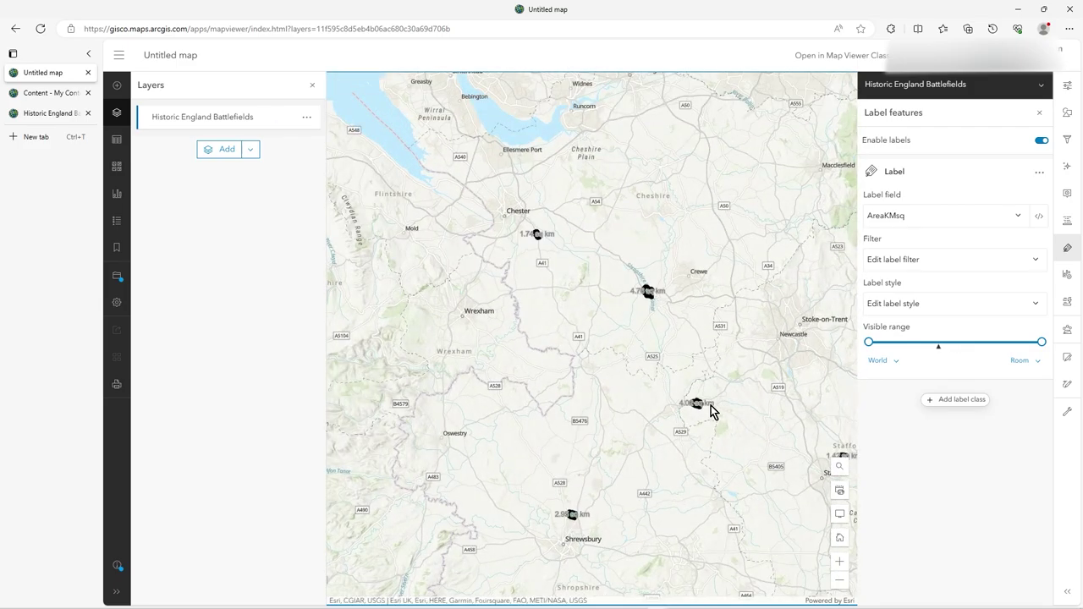
scroll(718, 442, "down", 1)
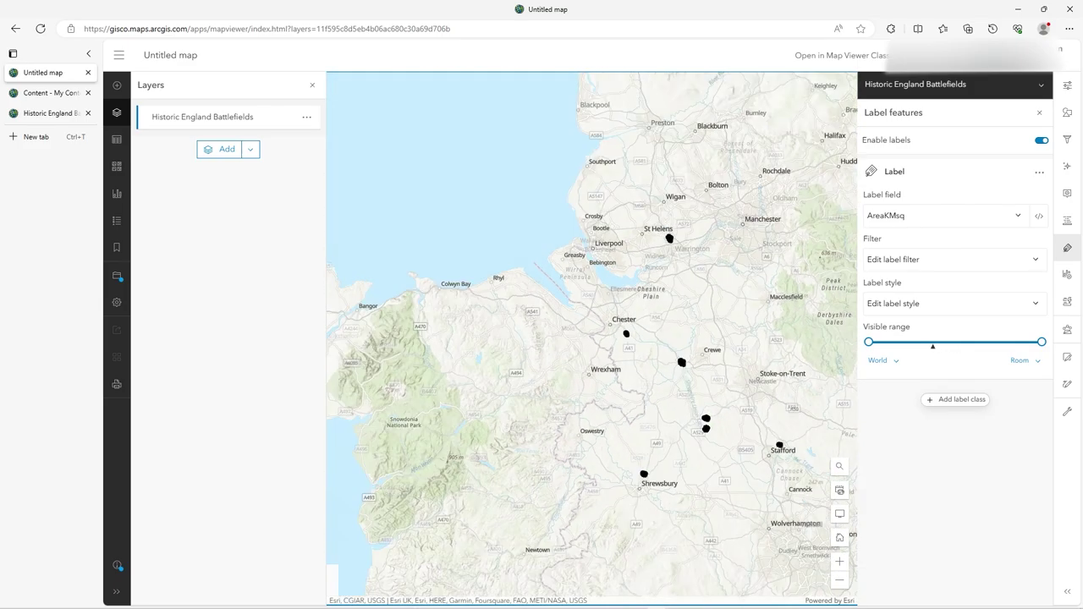
left_click_drag(743, 470, 496, 390)
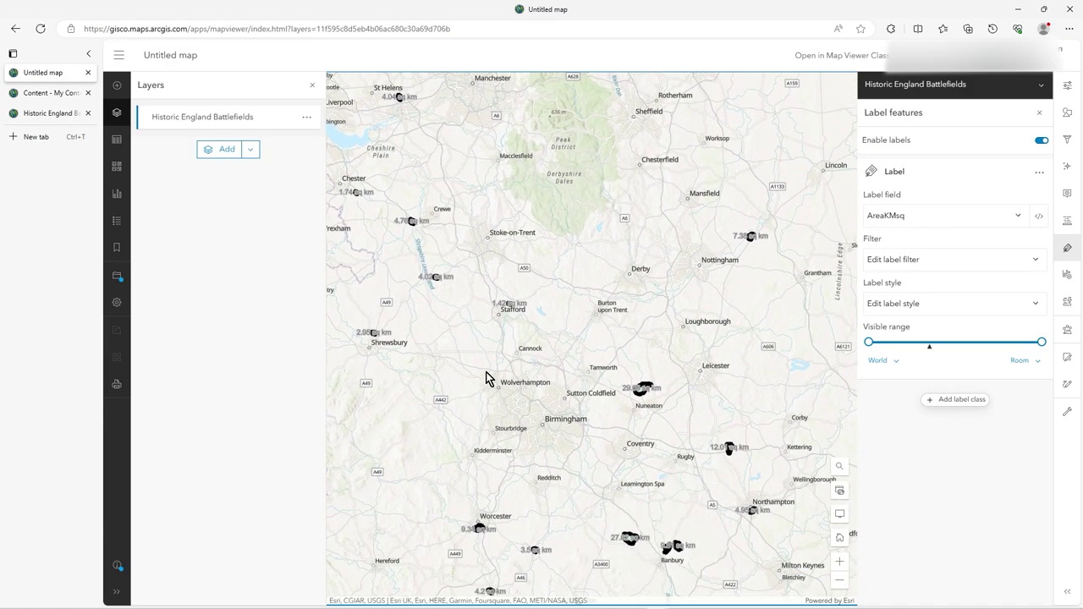
scroll(681, 577, "up", 4)
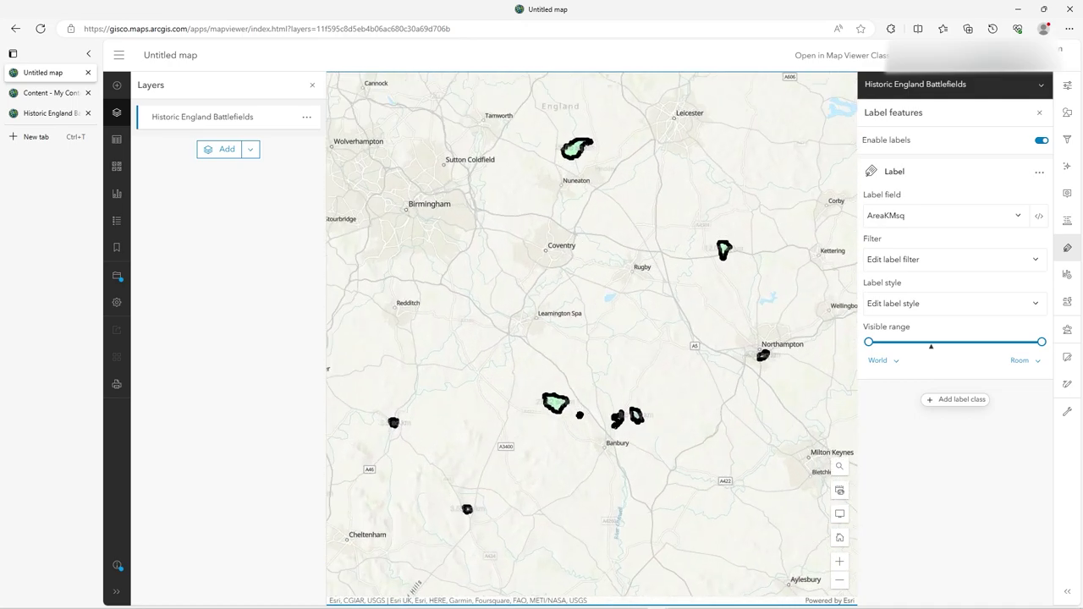
scroll(594, 406, "up", 2)
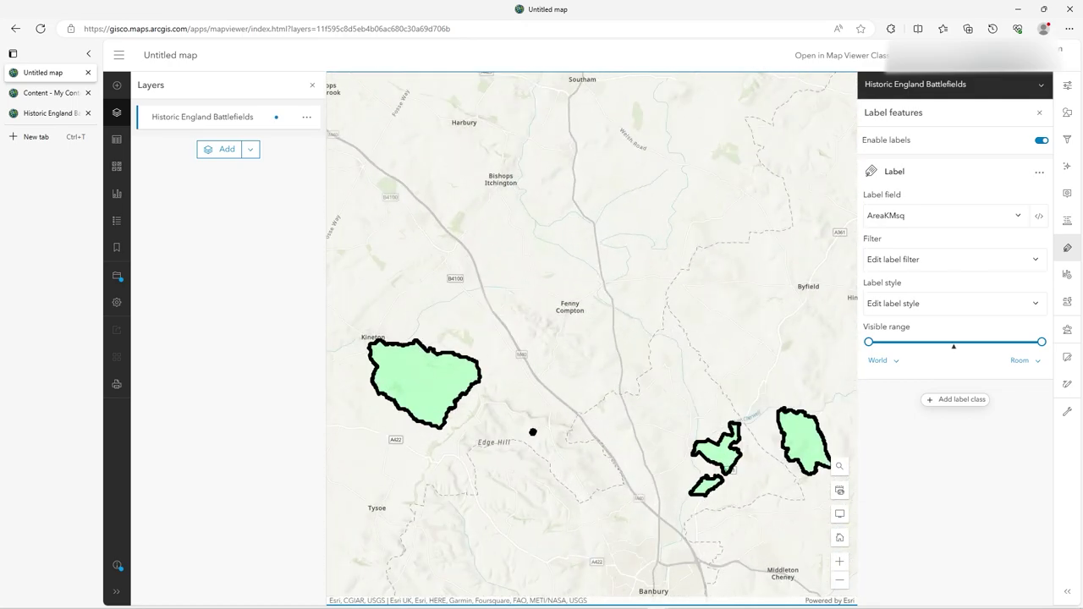
Step: Inspect the attributes of the Battle of Edgehill 1642, Battle of Edgcote 1469 and Battle of Cropredy Bridge 1644 polygons
left_click(434, 396)
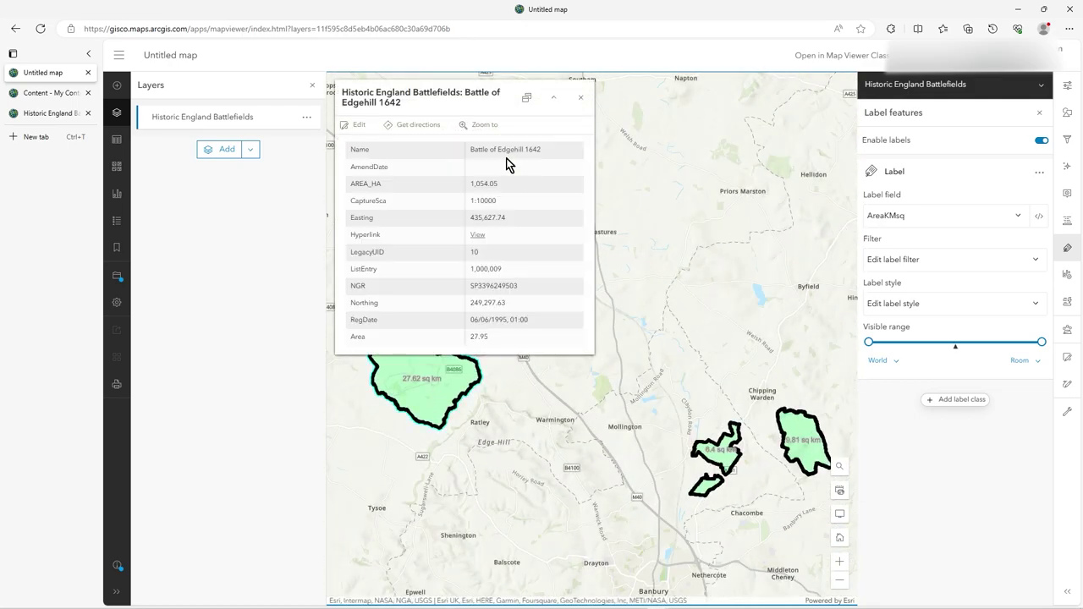
left_click(729, 427)
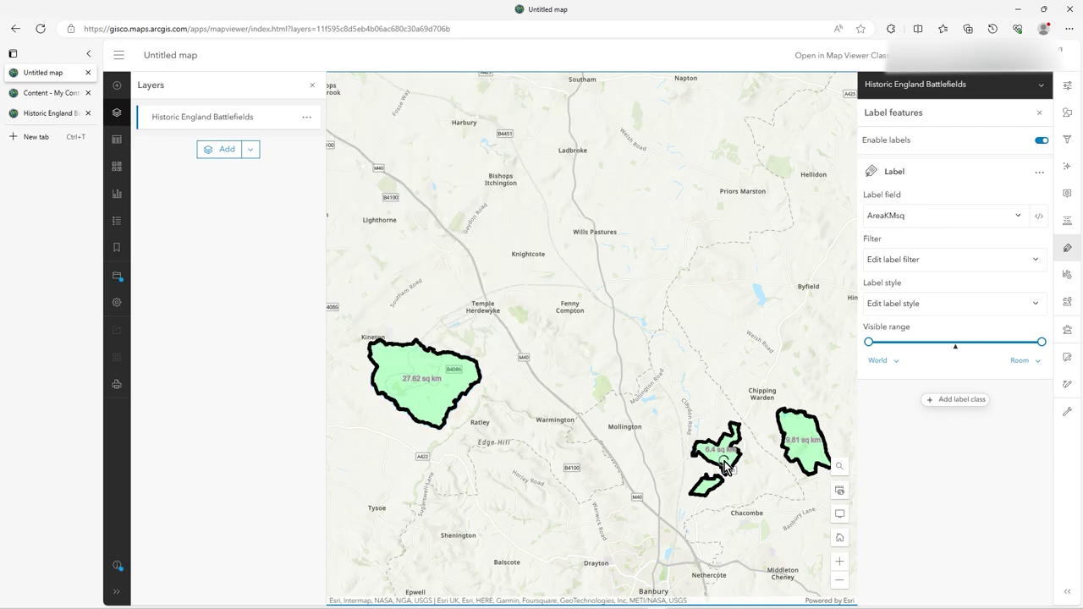
left_click(810, 470)
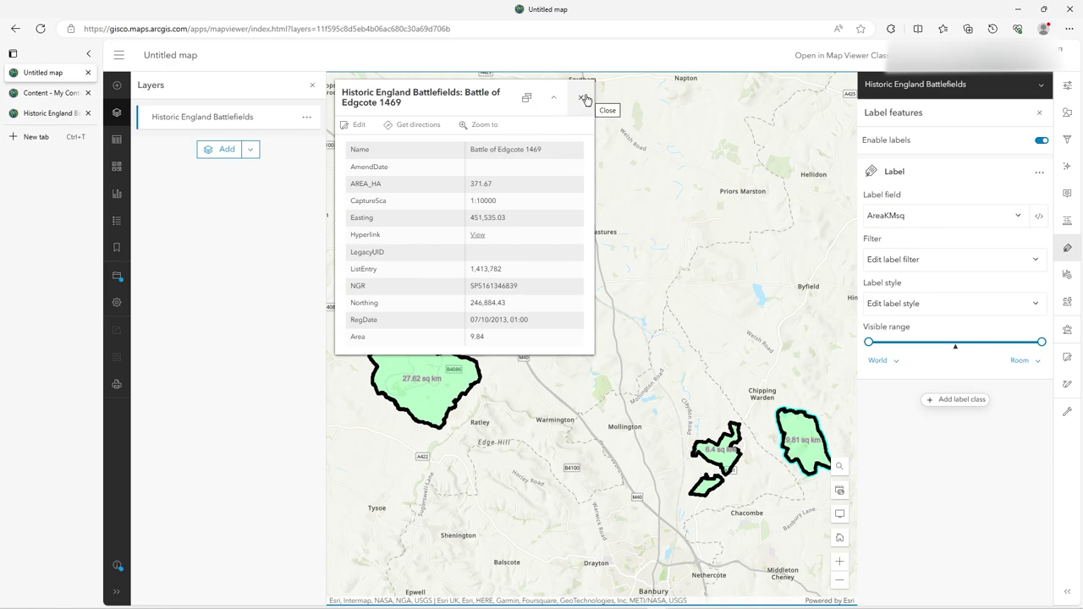
left_click(585, 99)
left_click_drag(707, 301, 699, 225)
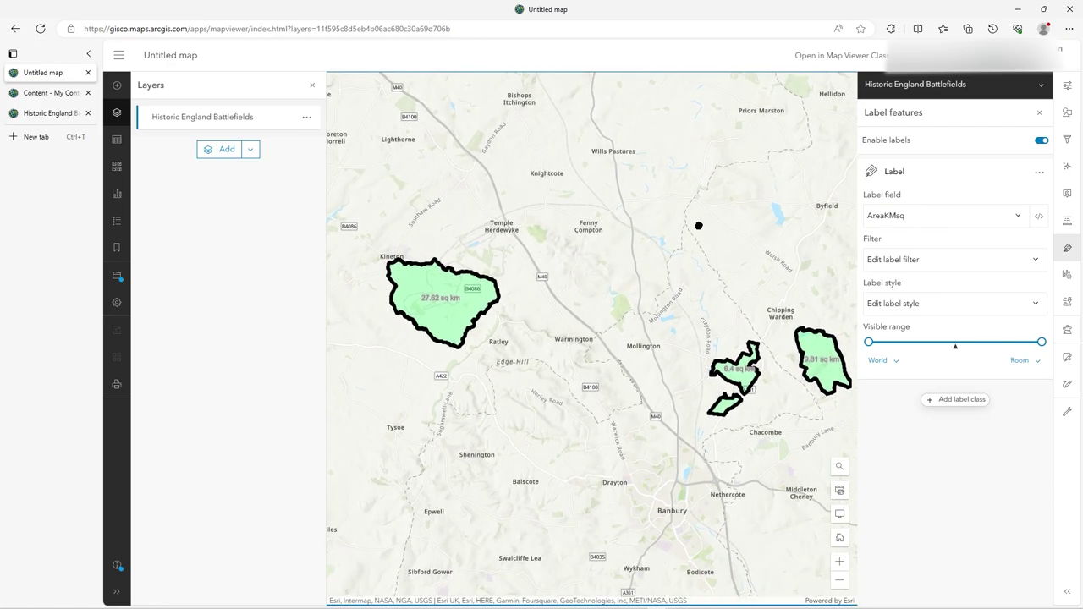
left_click(726, 413)
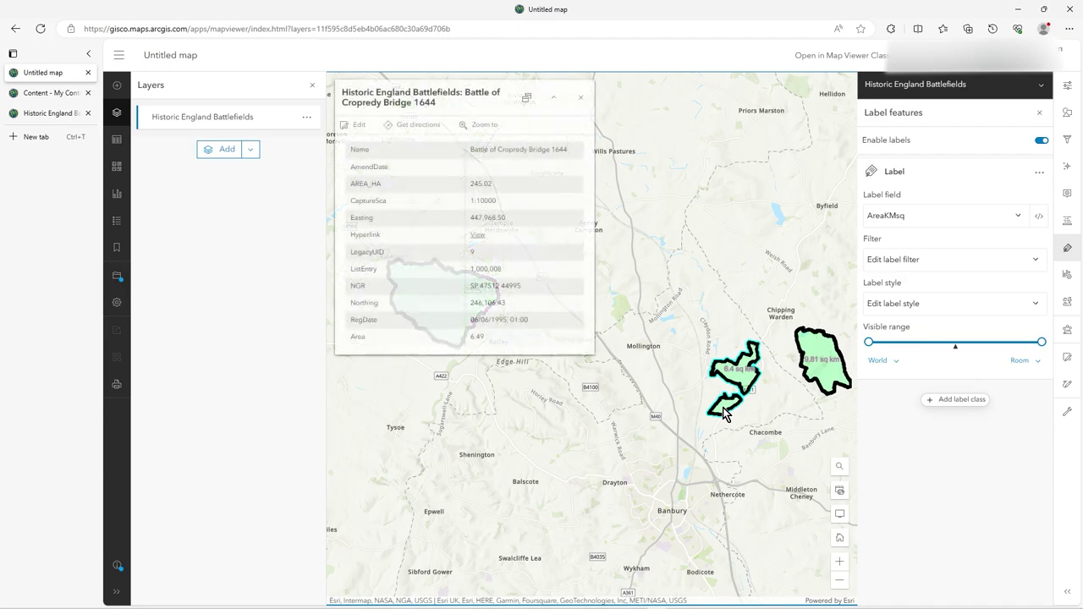
left_click(583, 100)
left_click_drag(678, 308, 645, 322)
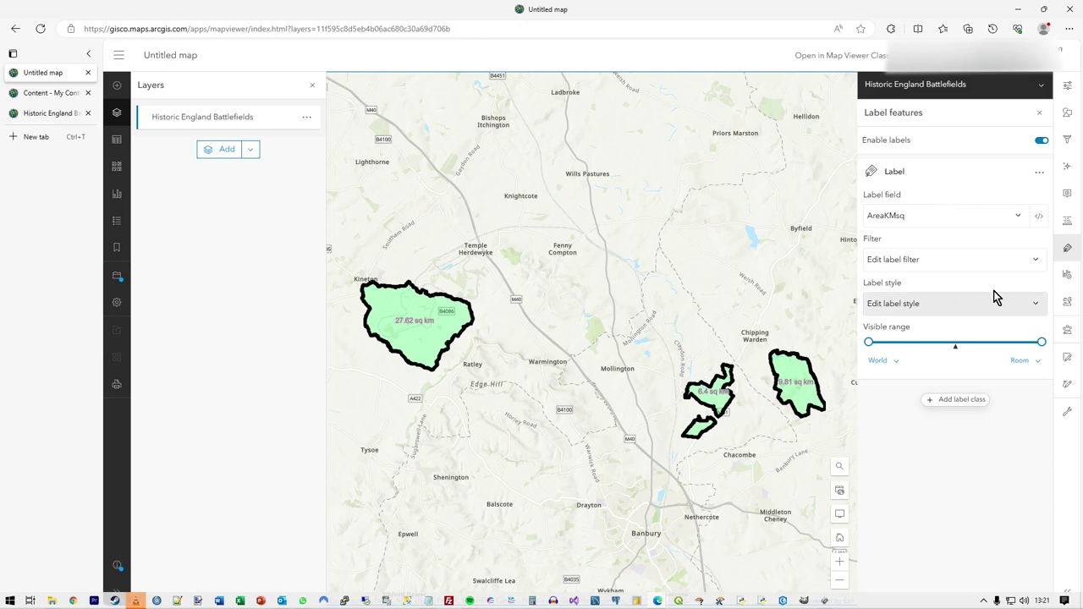
Step: Add a label filter expression on the Name field with the condition "does not contain the text"
left_click(1031, 265)
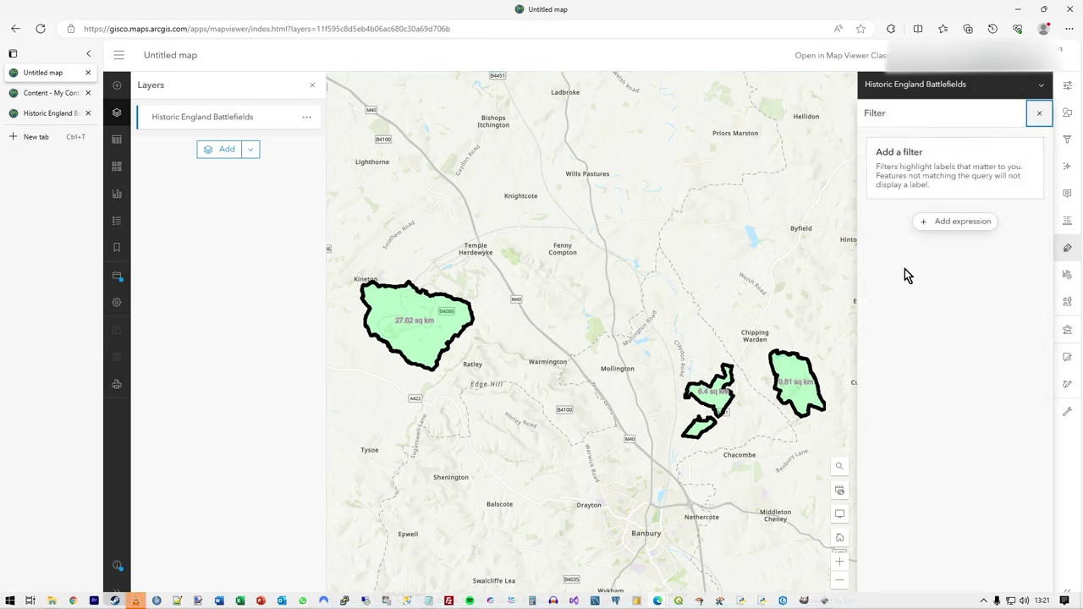
left_click(963, 222)
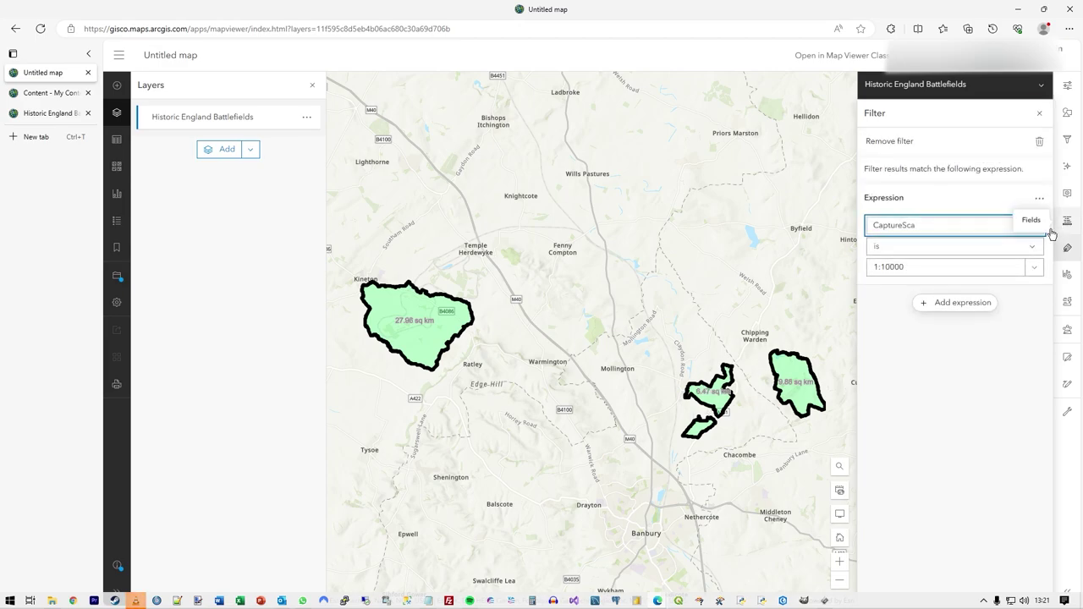
left_click(1035, 225)
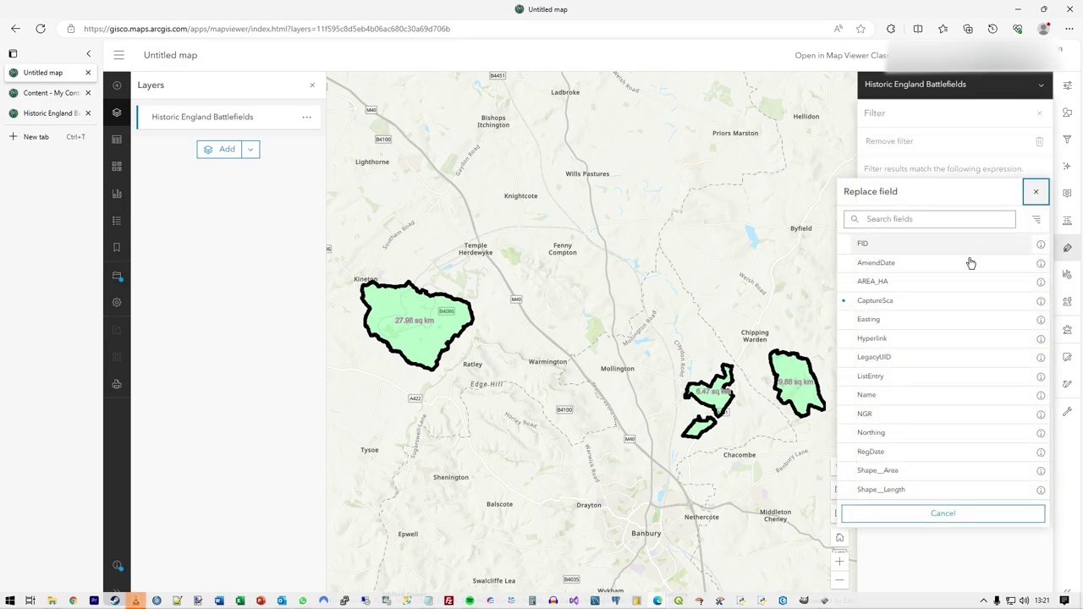
left_click(919, 394)
left_click(1032, 246)
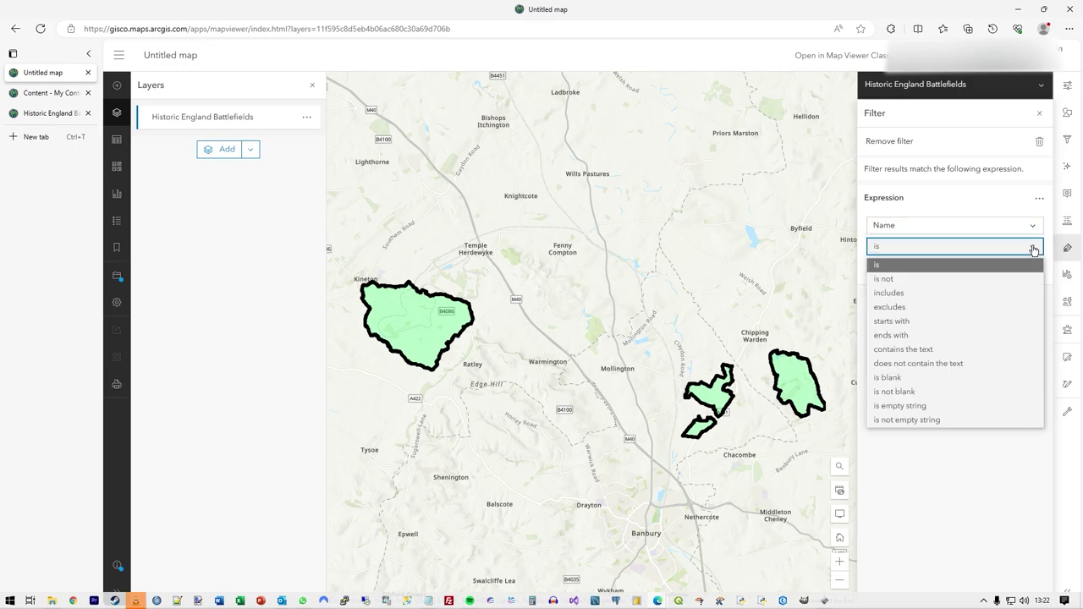
left_click(979, 371)
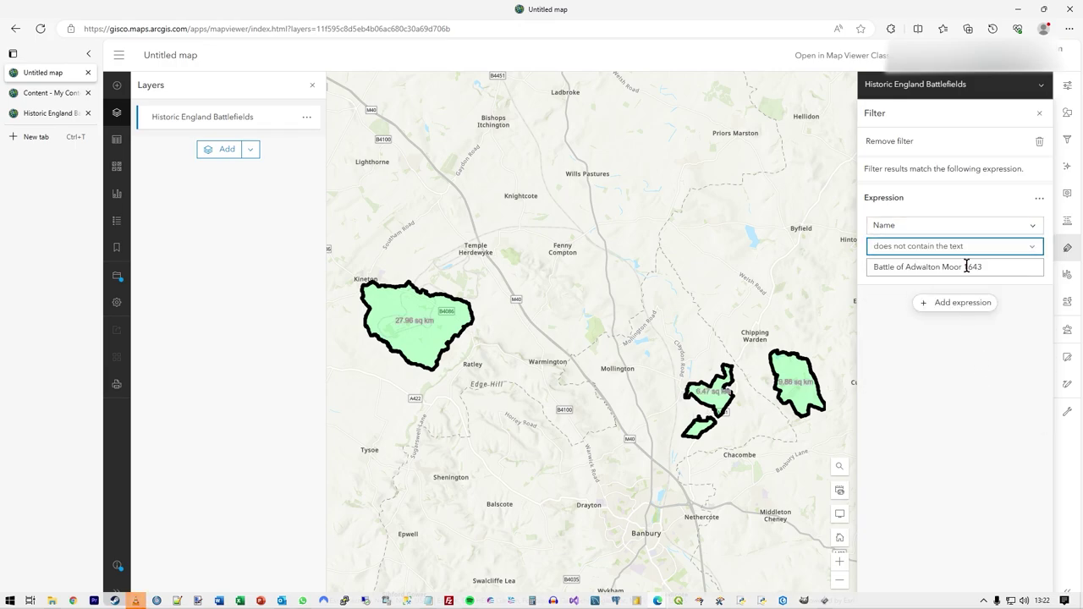
Step: Set the label filter's text value to 16, review the available conditions and close the filter settings
left_click_drag(965, 266, 787, 275)
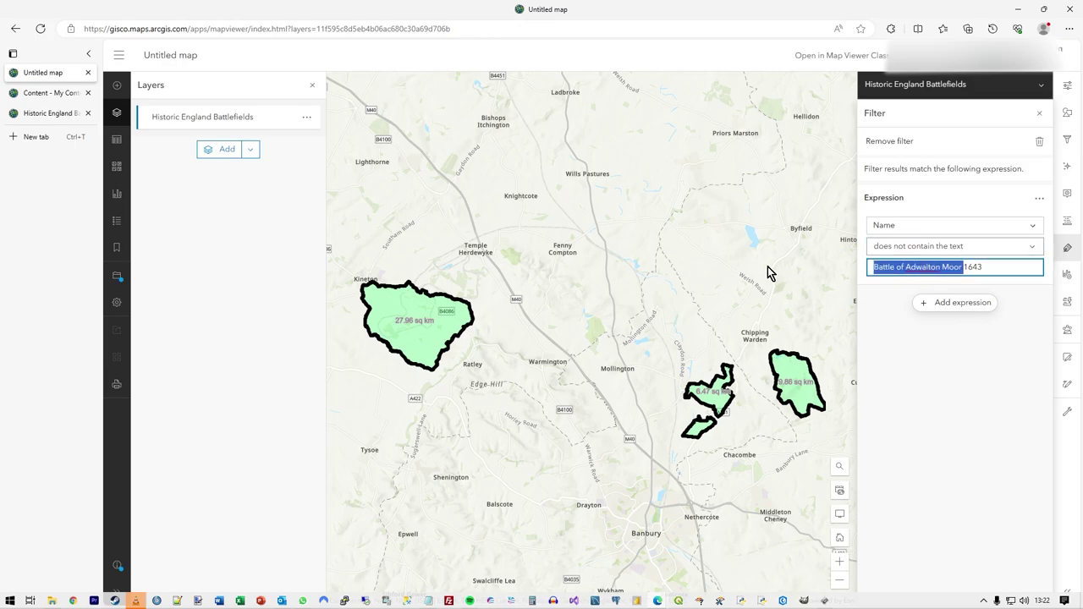
key("BackSpace")
key("BackSpace")
key("BackSpace")
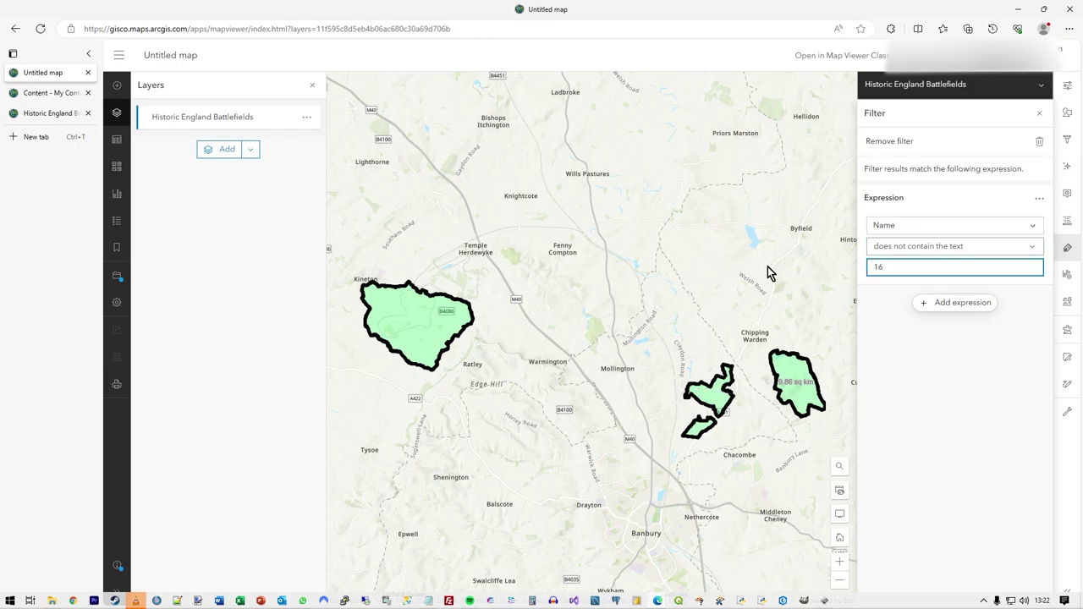
key("Home")
left_click(1036, 245)
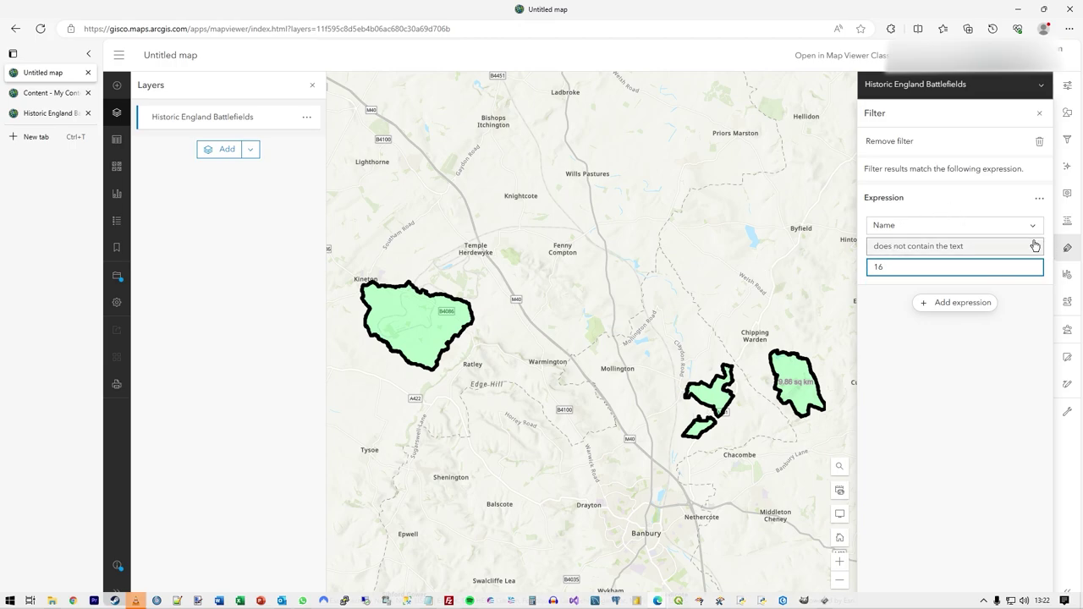
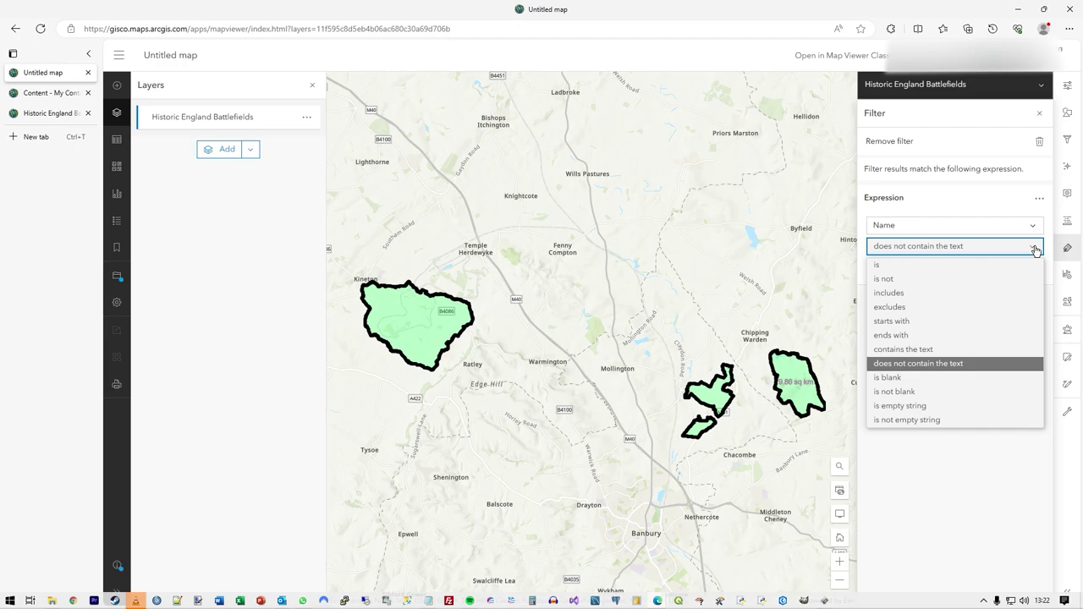
left_click(1036, 250)
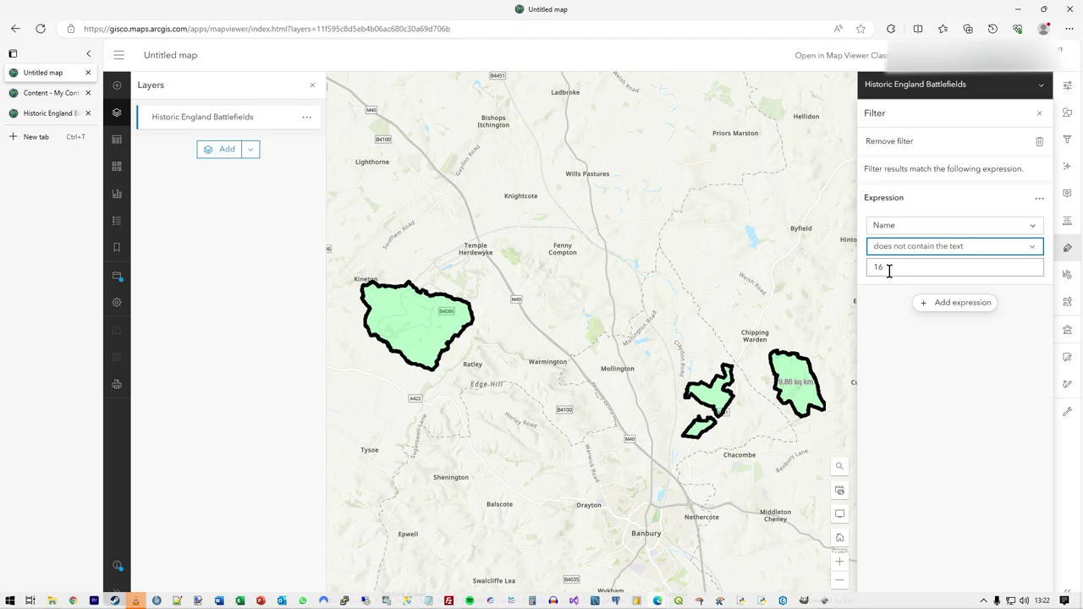
left_click(1040, 113)
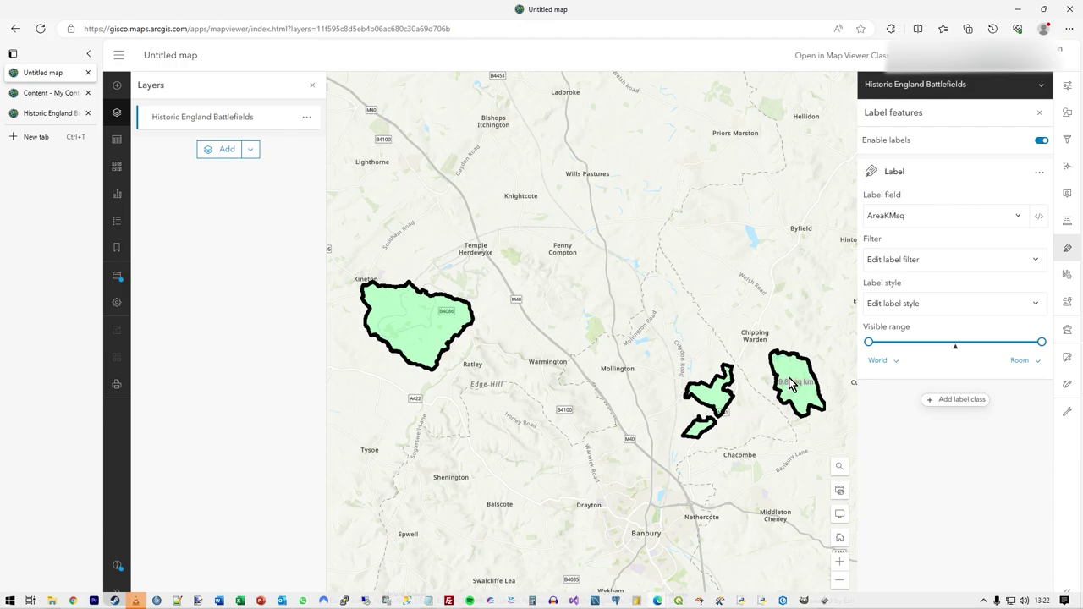
Step: Inspect the Battle of Edgcote 1469 polygon's attributes and compare its labelling with the Cropredy Bridge and Edgehill polygons
scroll(745, 389, "up", 2)
left_click_drag(758, 461, 589, 437)
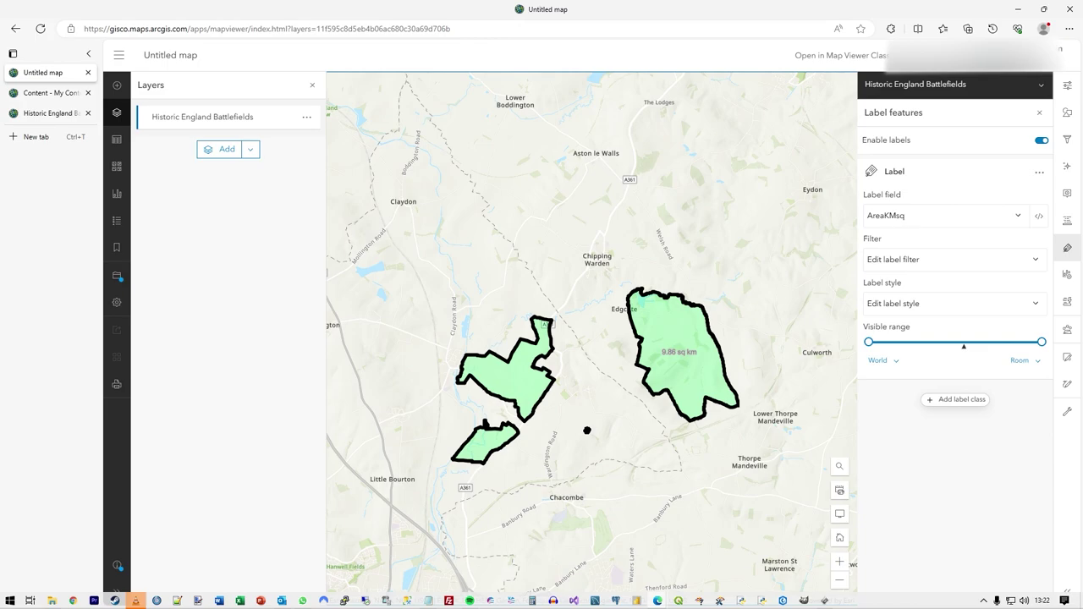
left_click(695, 370)
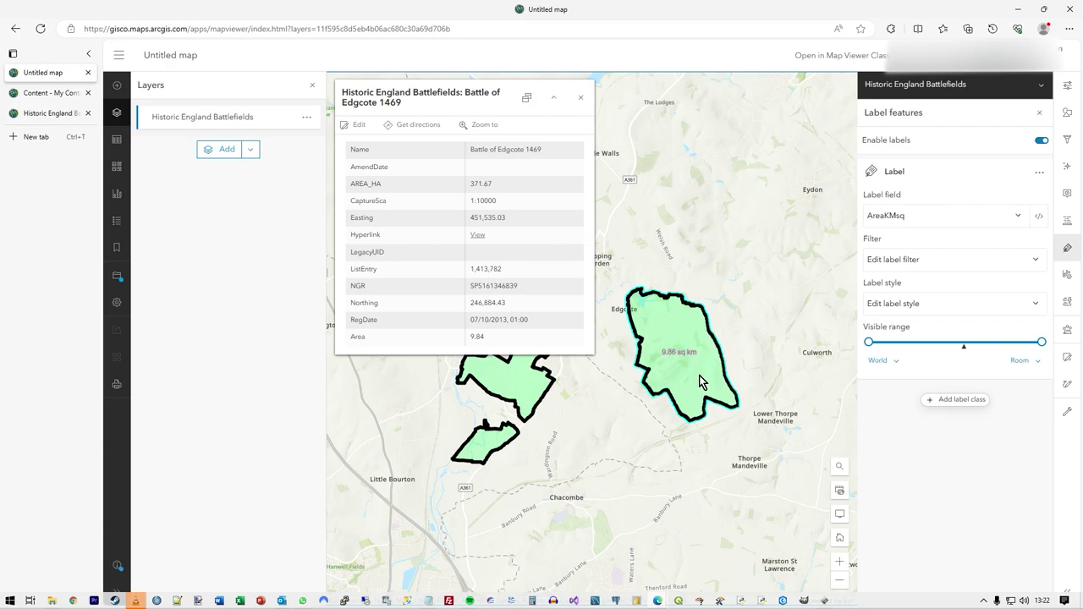
left_click(580, 97)
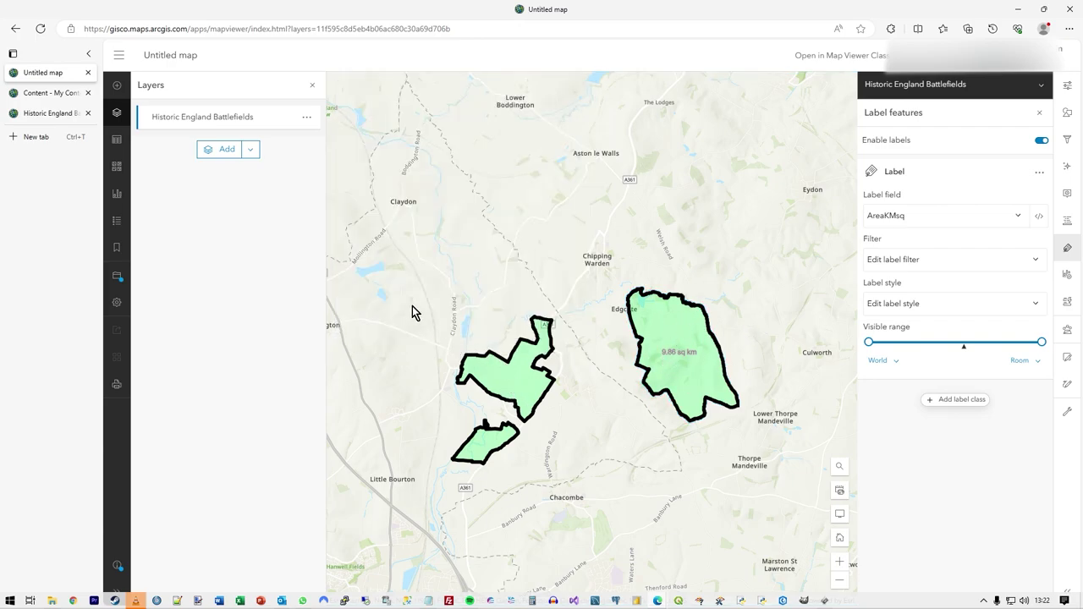
left_click_drag(414, 313, 596, 314)
scroll(596, 314, "down", 2)
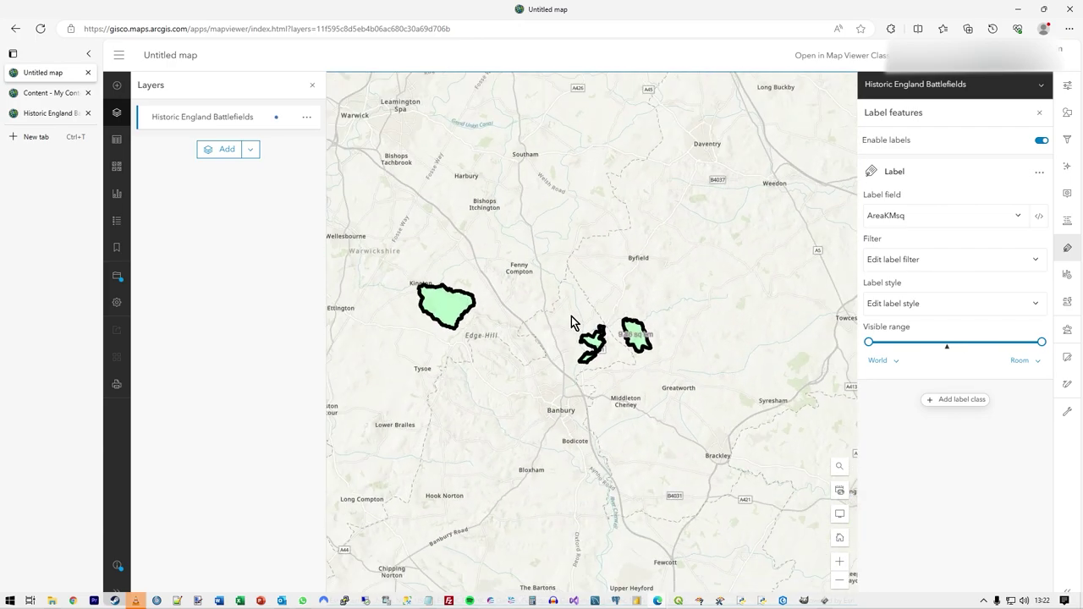
scroll(573, 322, "up", 1)
left_click_drag(550, 321, 638, 323)
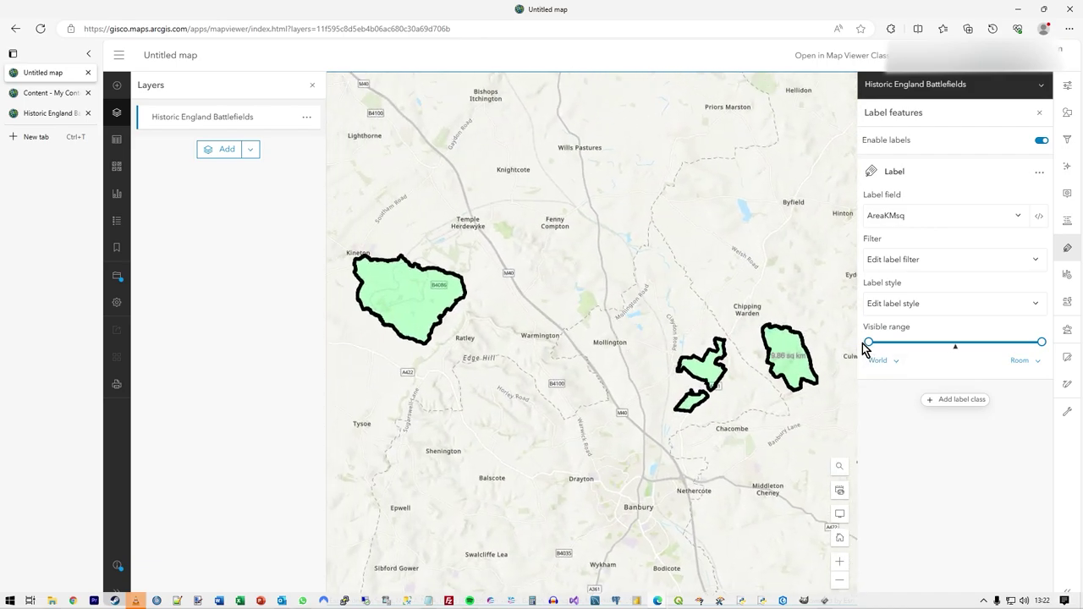
Step: Restrict the labels' visible range to start at City instead of World
mouse_move(870, 342)
left_click_drag(869, 342, 962, 344)
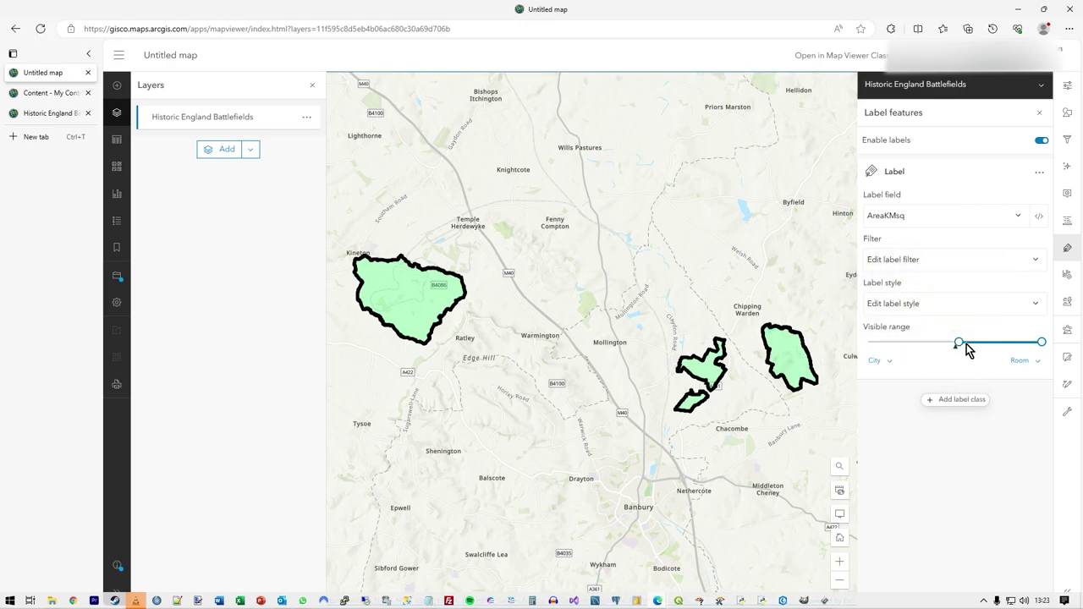
Step: Extend the area labels' visible range to start at Cities and check the battlefield labels at a smaller map scale
left_click_drag(960, 342, 951, 342)
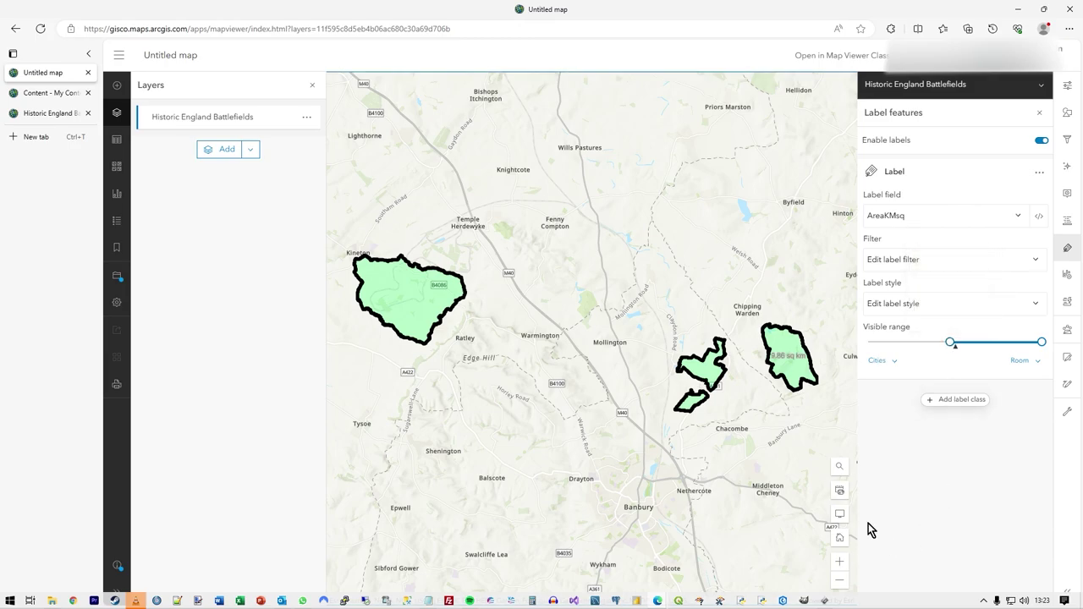
scroll(720, 381, "down", 1)
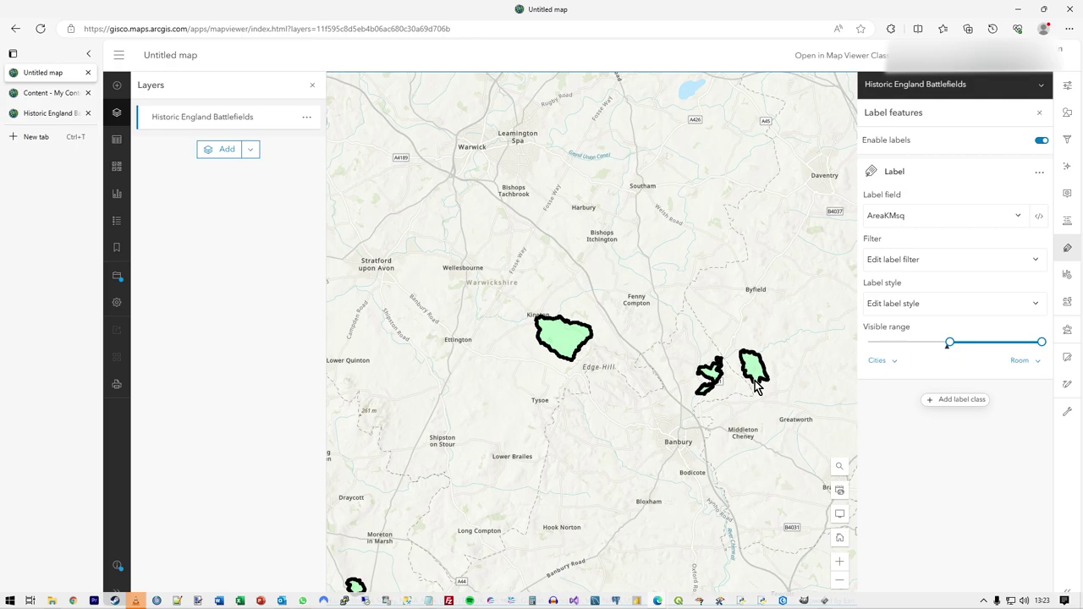
Step: Add a second label class to the battlefields layer and set its label field to Name
left_click(942, 401)
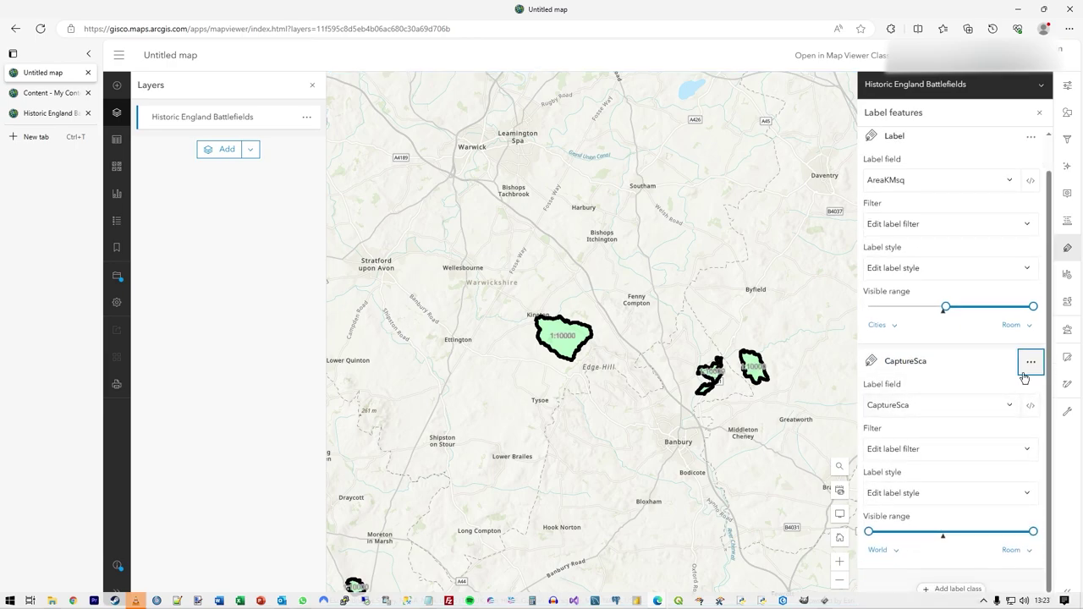
left_click(1032, 365)
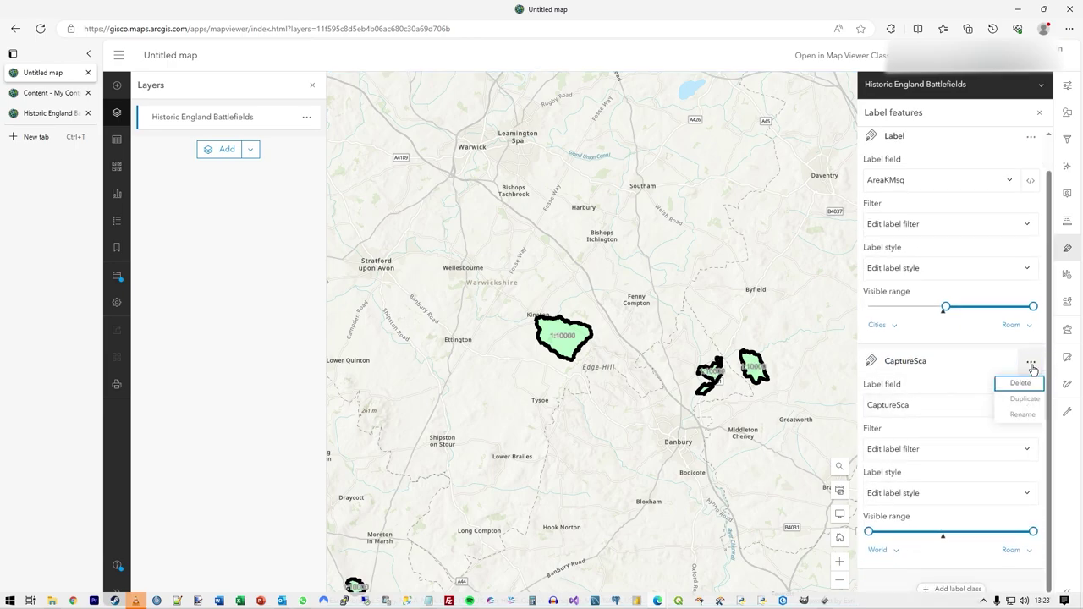
left_click(935, 398)
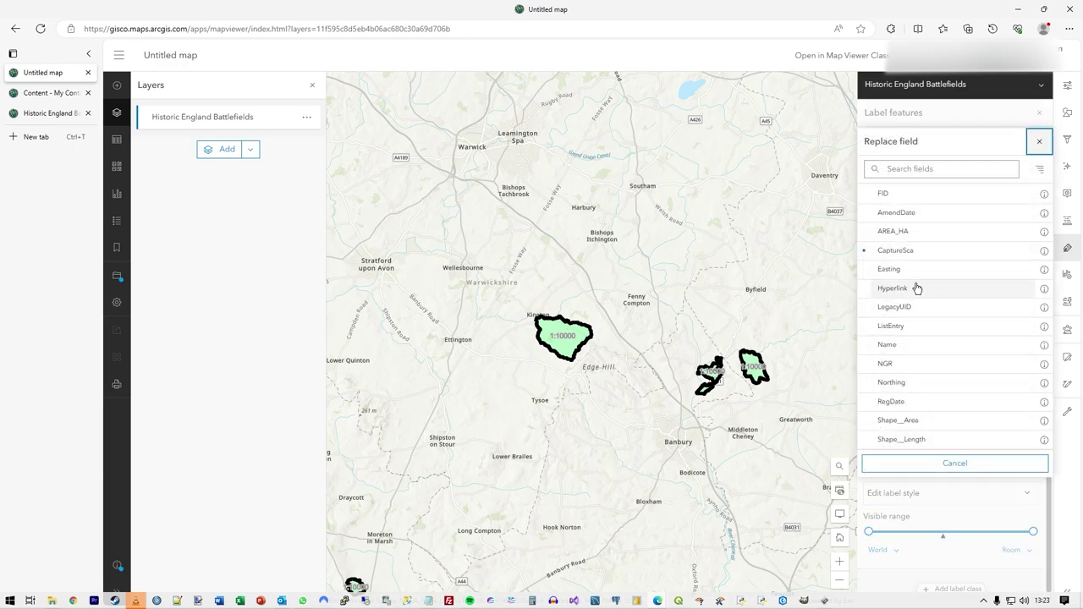
left_click(907, 346)
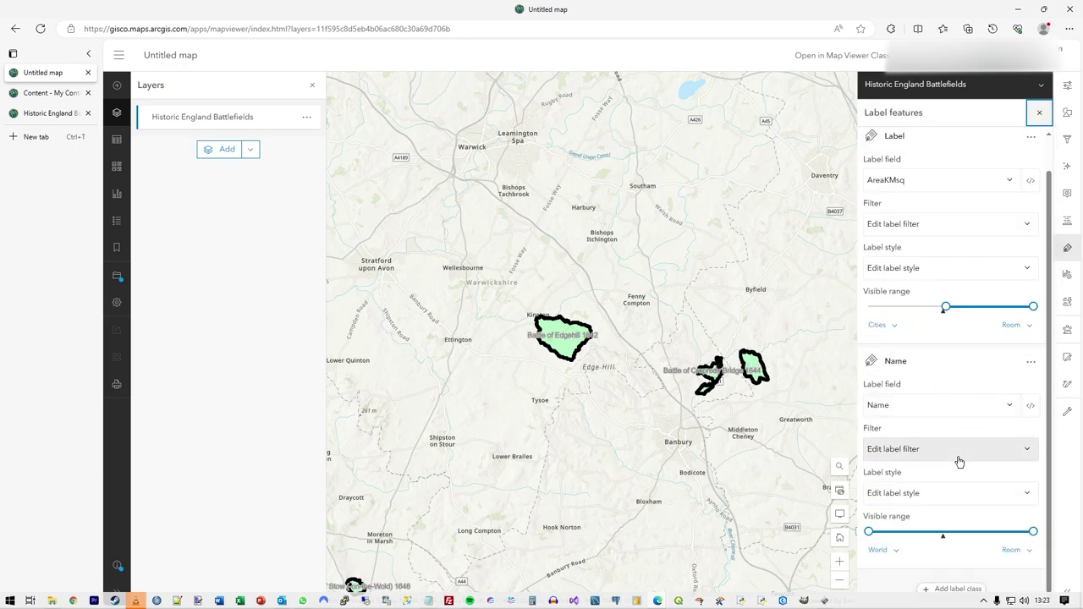
Step: Replace the second label class's expression with Floor(Area($feature,'square-kilometers'),2) + " sq km", keeping the name New expression
left_click(1031, 408)
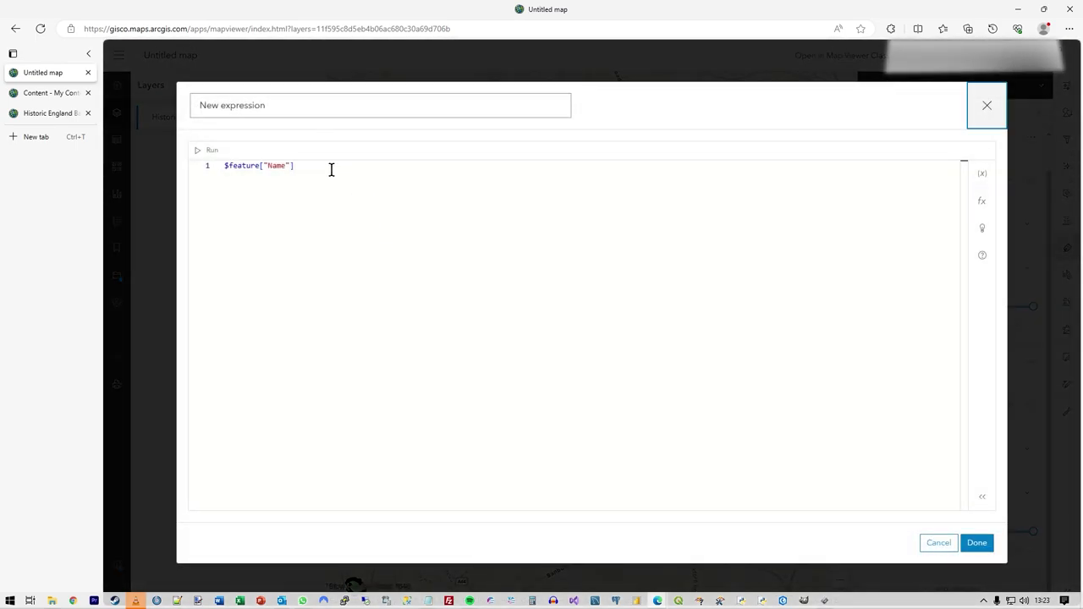
left_click_drag(331, 168, 183, 180)
type("Floor(Area($feature,'square-kilometers'),2) + \" sq km\"")
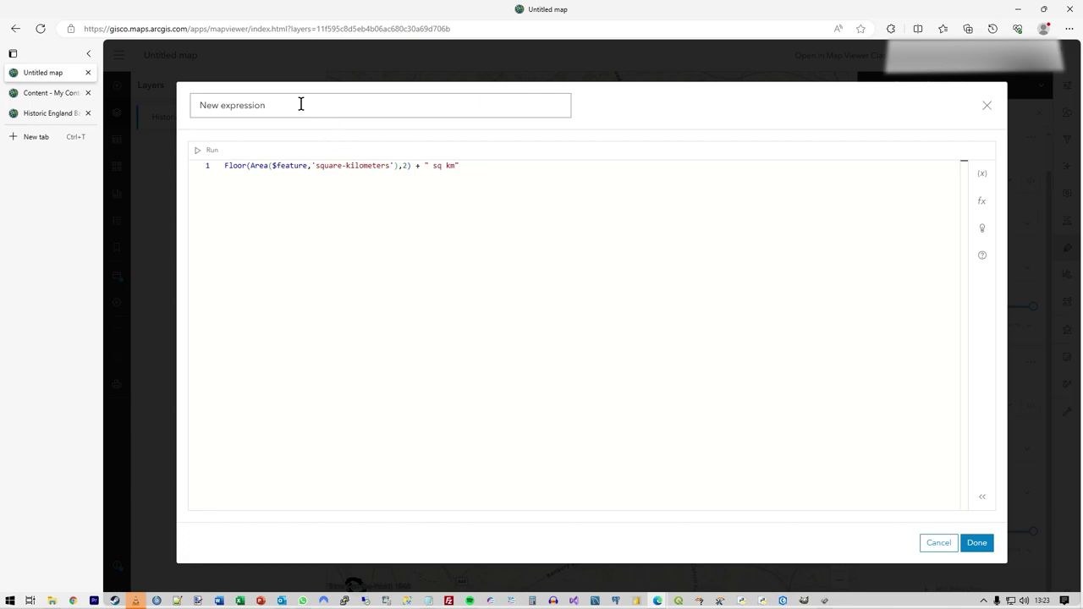
left_click(269, 116)
key("ctrl+a")
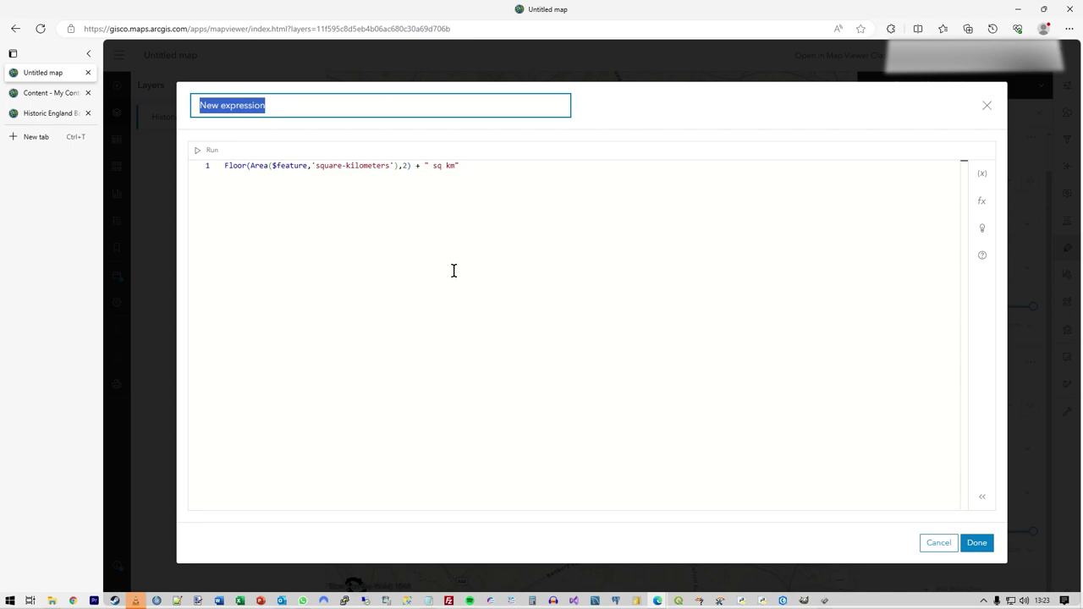
left_click(977, 542)
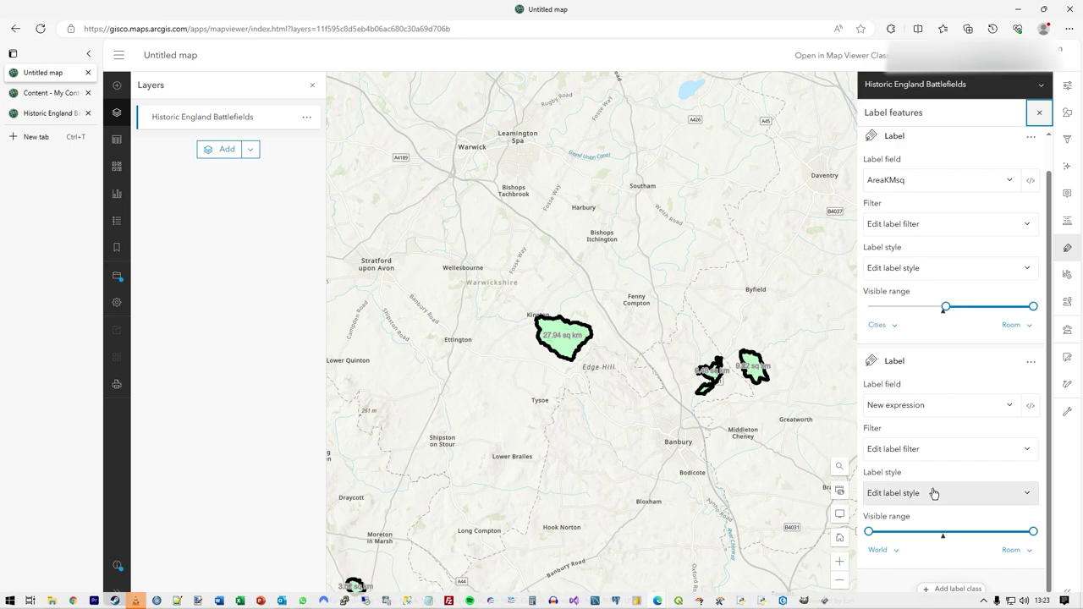
Step: Add a filter expression on the Name field to the second label class
left_click(1016, 453)
left_click(958, 223)
left_click(957, 227)
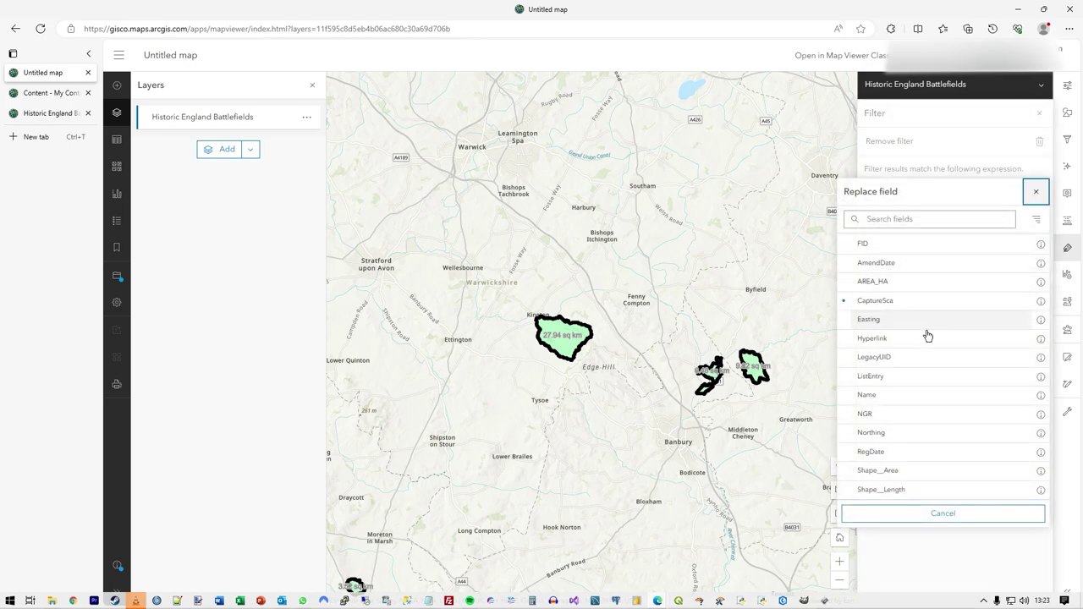
left_click(926, 395)
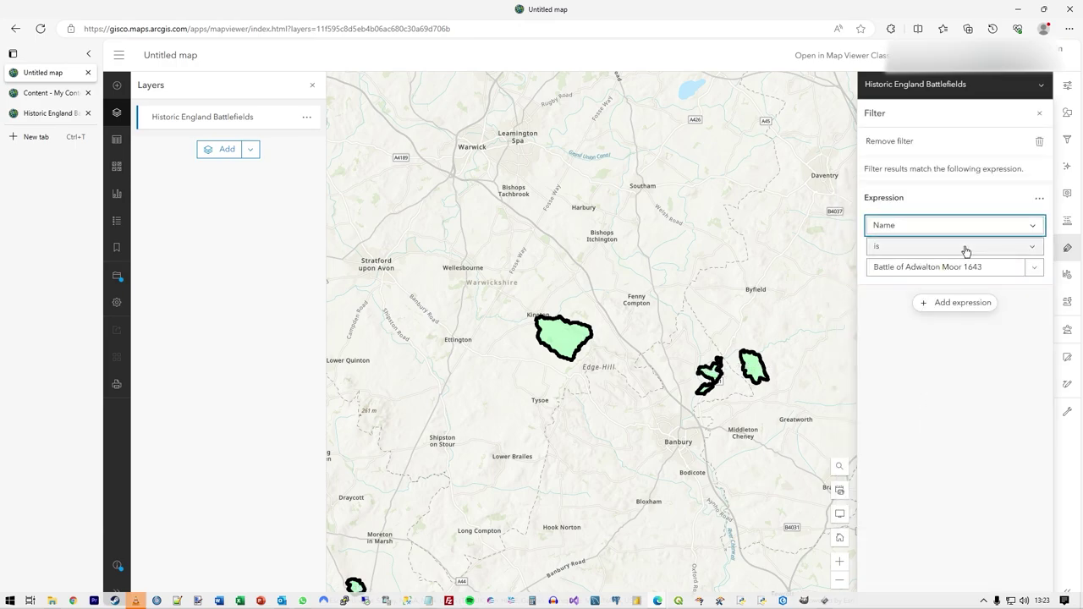
Step: Examine the filter conditions and browse the battle names selectable with the "is" condition
left_click(907, 250)
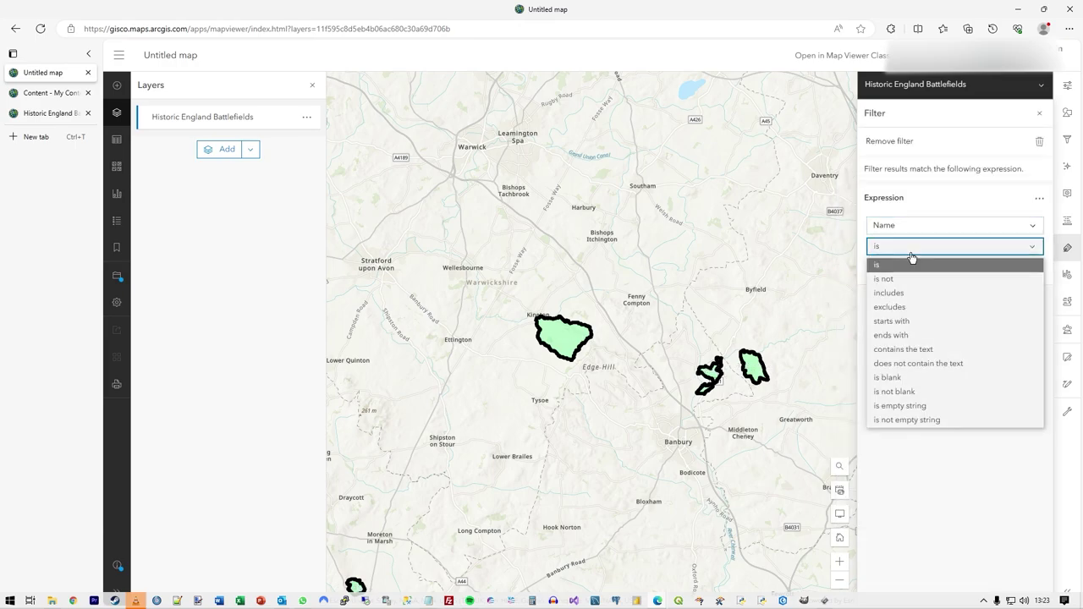
left_click(906, 265)
left_click(1035, 268)
scroll(969, 347, "down", 3)
scroll(1045, 407, "down", 4)
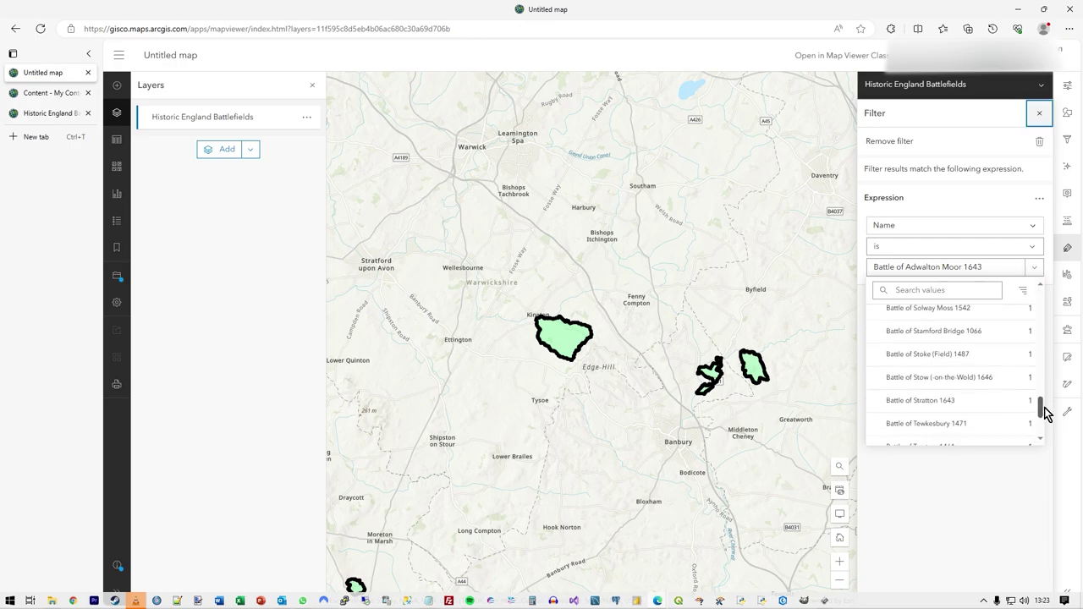
scroll(1035, 339, "up", 7)
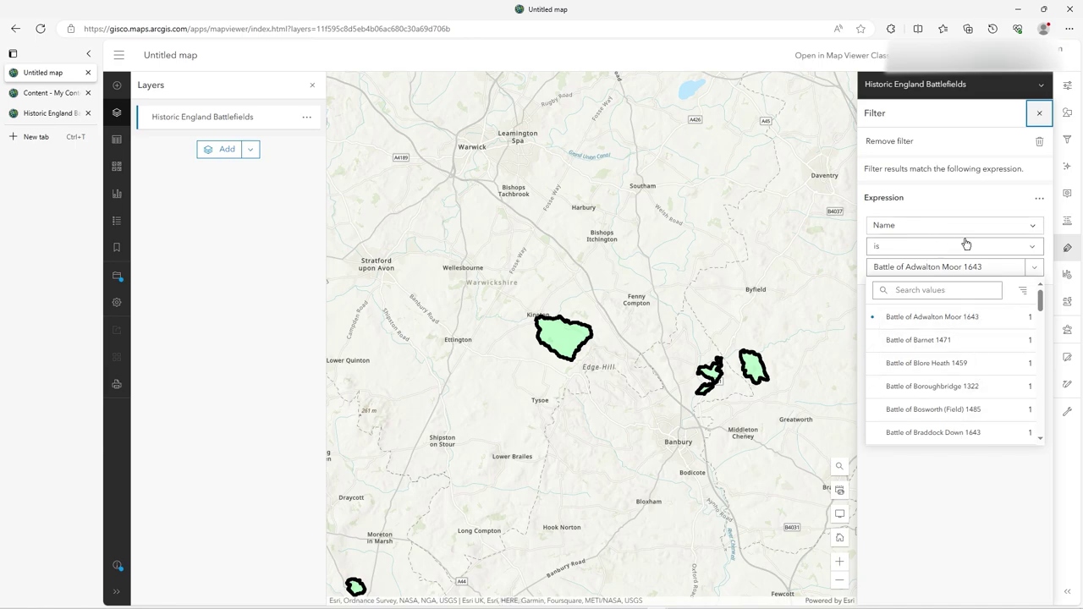
Step: Set the second label class's filter to Name "contains the text" 16 and close the filter settings
left_click(1035, 249)
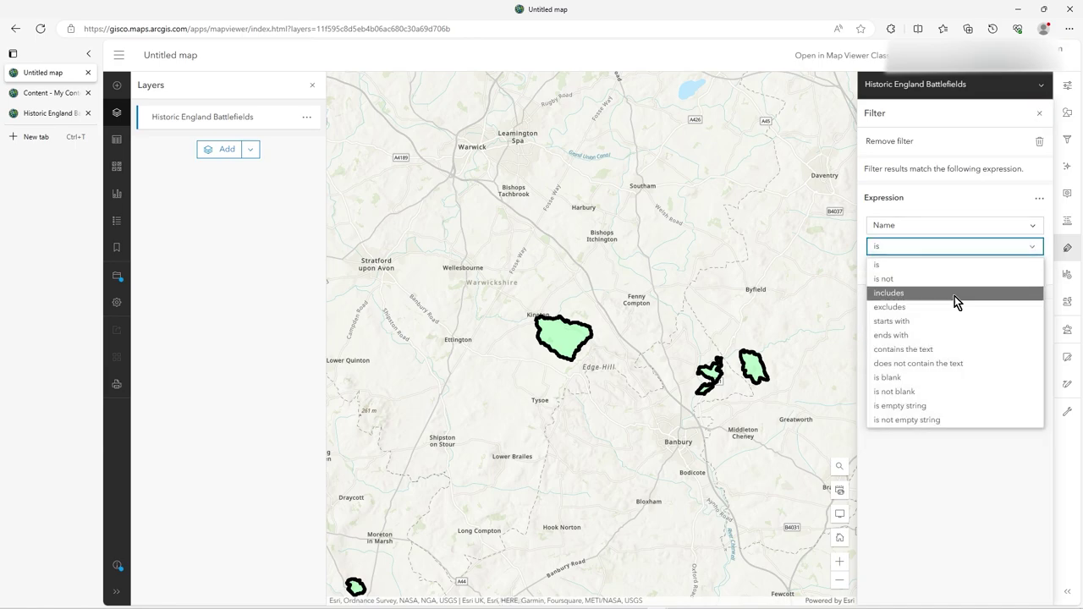
left_click(943, 350)
left_click_drag(965, 268, 874, 268)
key("BackSpace")
key("End")
key("BackSpace")
key("BackSpace")
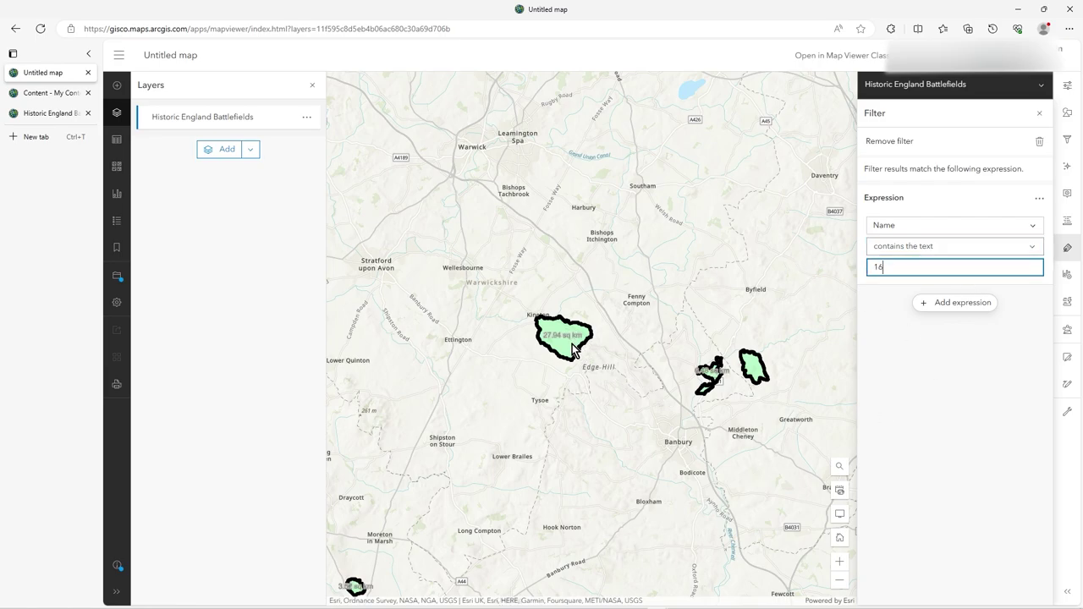
left_click(886, 381)
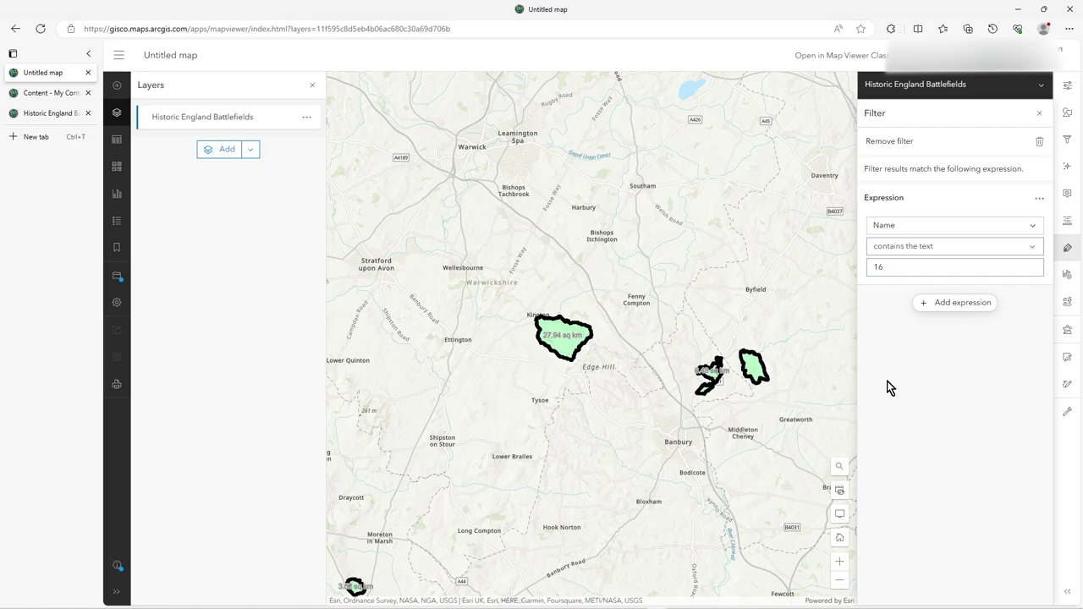
left_click(1039, 112)
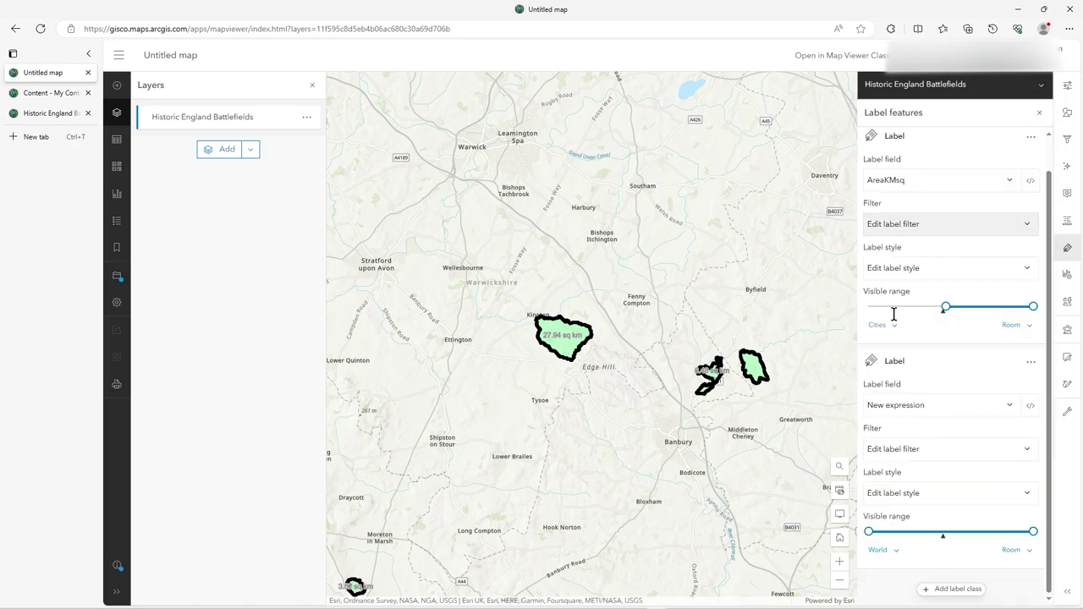
Step: Style the second label class with red text at size 18
left_click(989, 498)
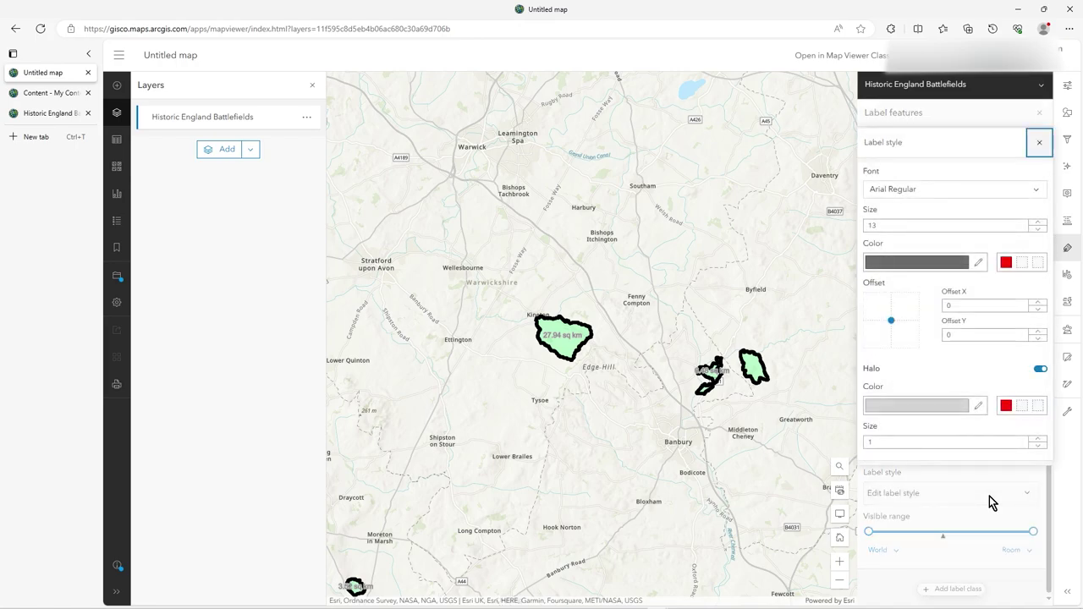
left_click(1006, 263)
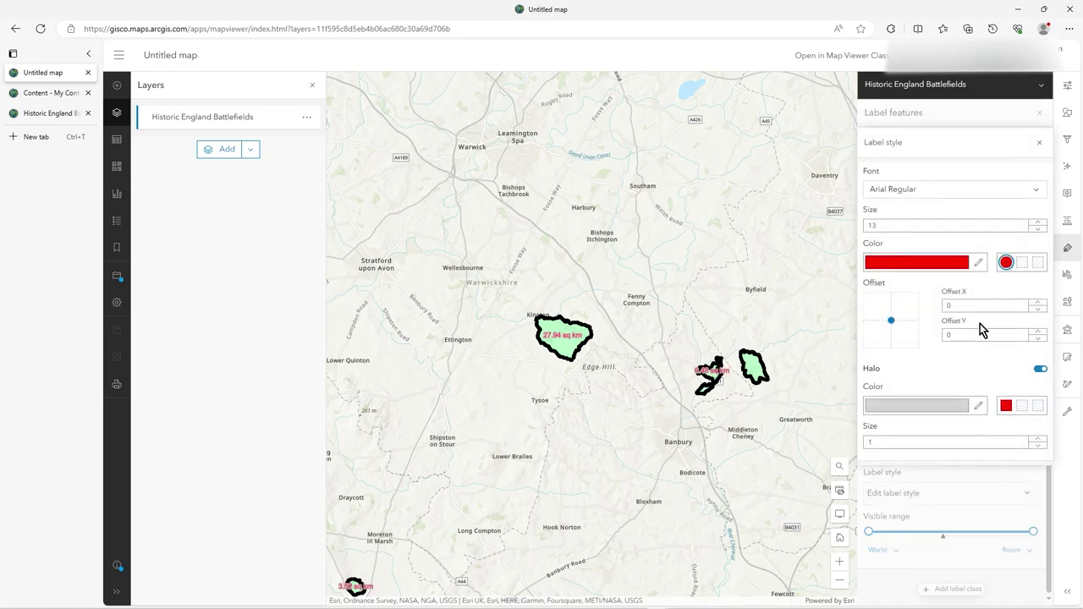
left_click(1038, 223)
left_click(1038, 222)
left_click(1038, 223)
left_click(1037, 223)
left_click(1038, 222)
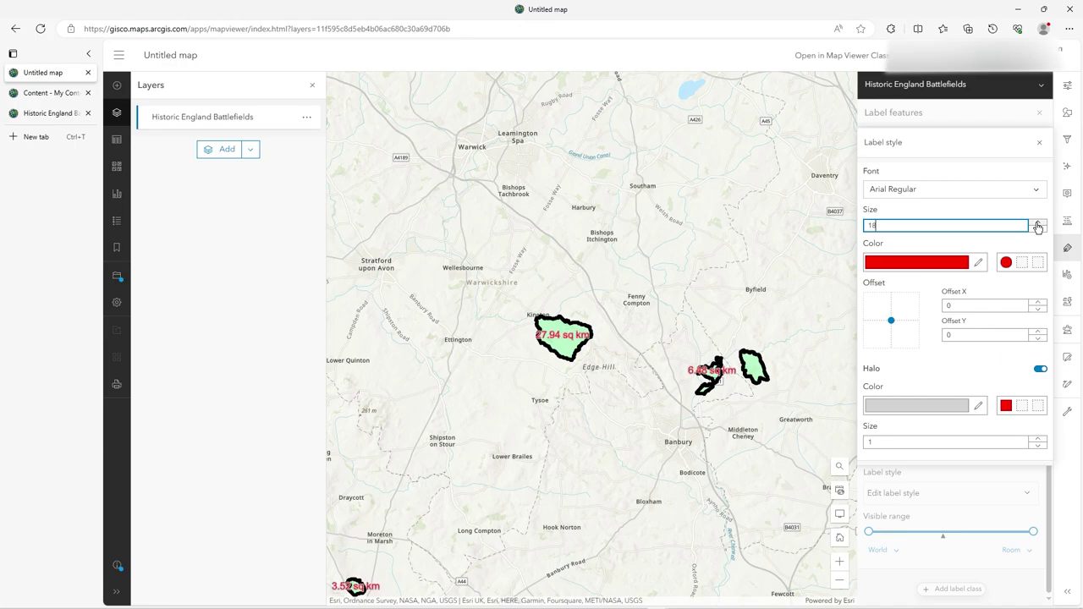
left_click(1040, 142)
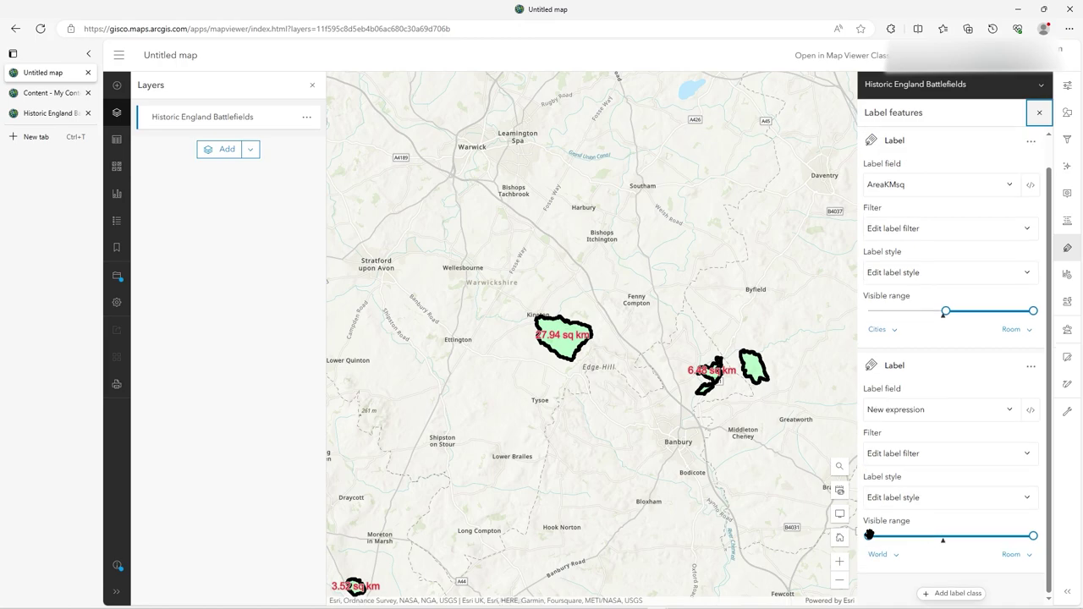
Step: Adjust the start of the second label class's visible range, collapse that class and keep the first one expanded
mouse_move(869, 535)
left_click_drag(870, 535, 877, 536)
left_click(891, 143)
left_click(885, 203)
left_click(891, 169)
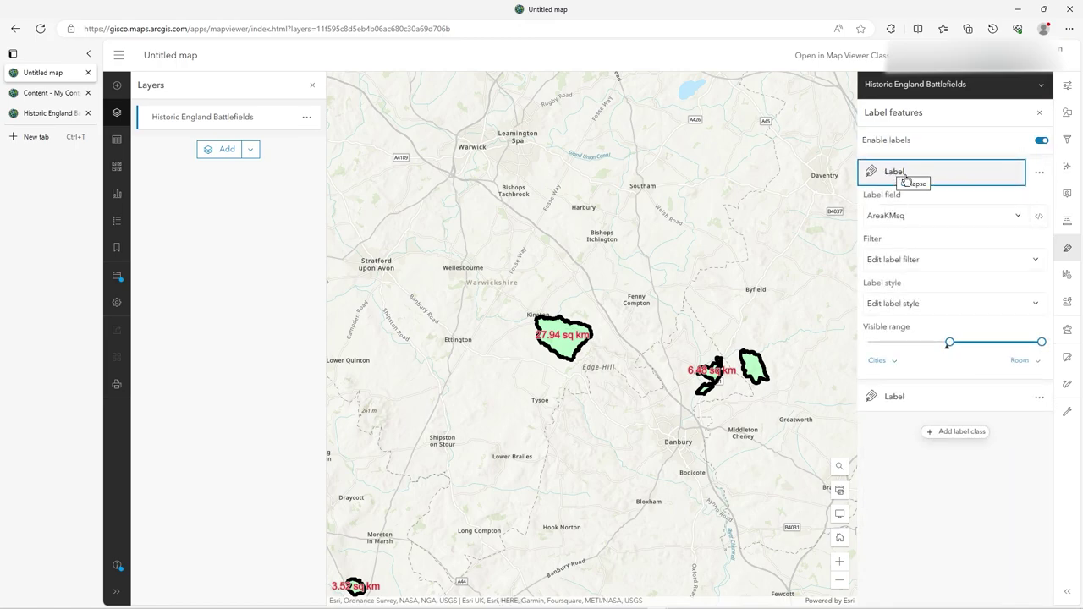
Step: Rename the first label class, based on AreaKMsq, as Non1600s Battles
left_click(1040, 173)
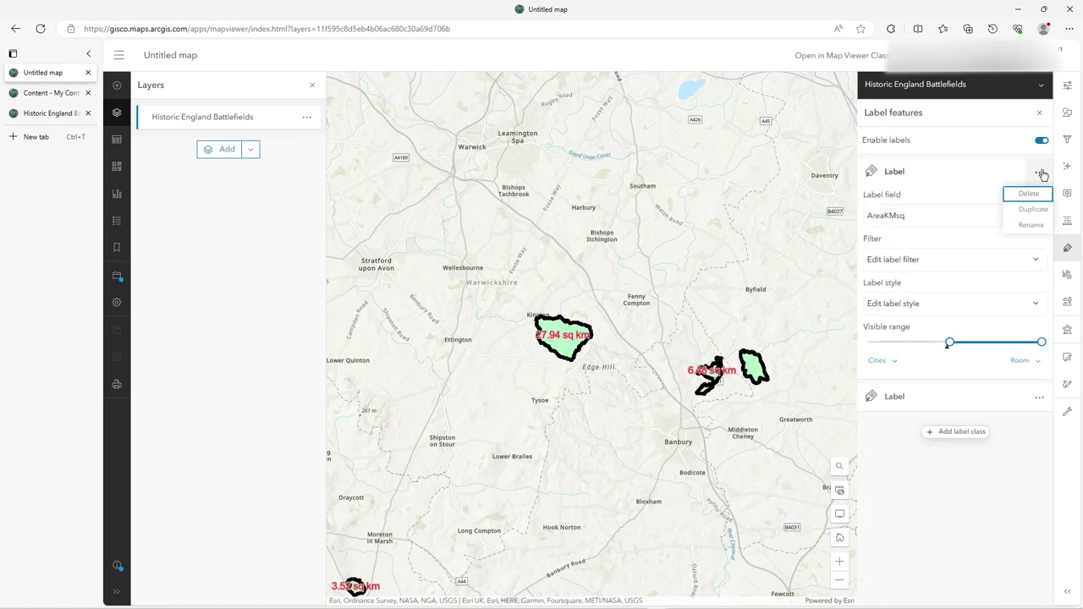
left_click(1031, 224)
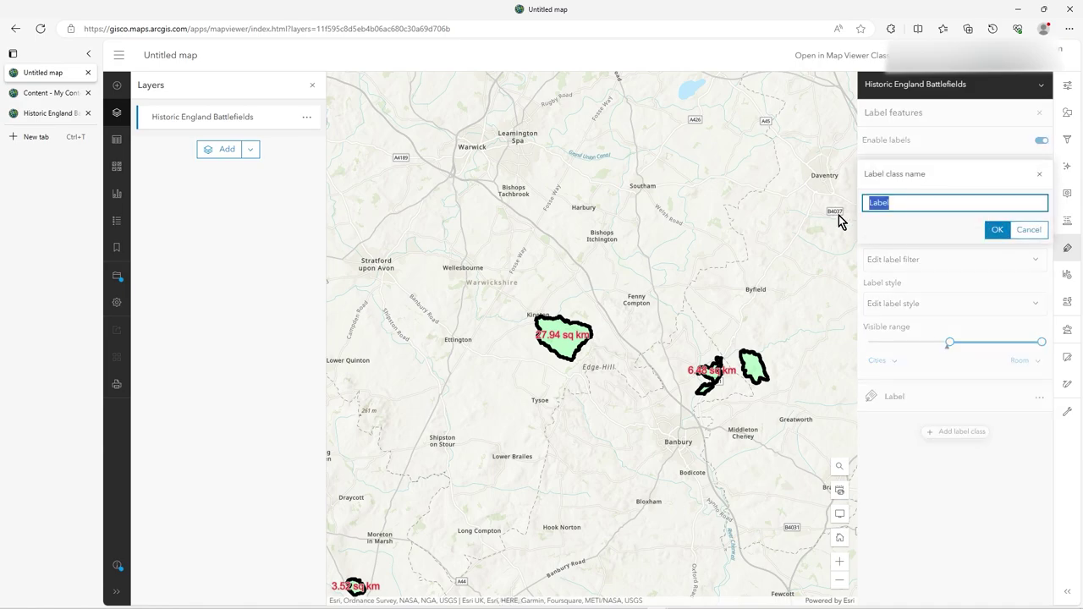
type("Non1600s Battles")
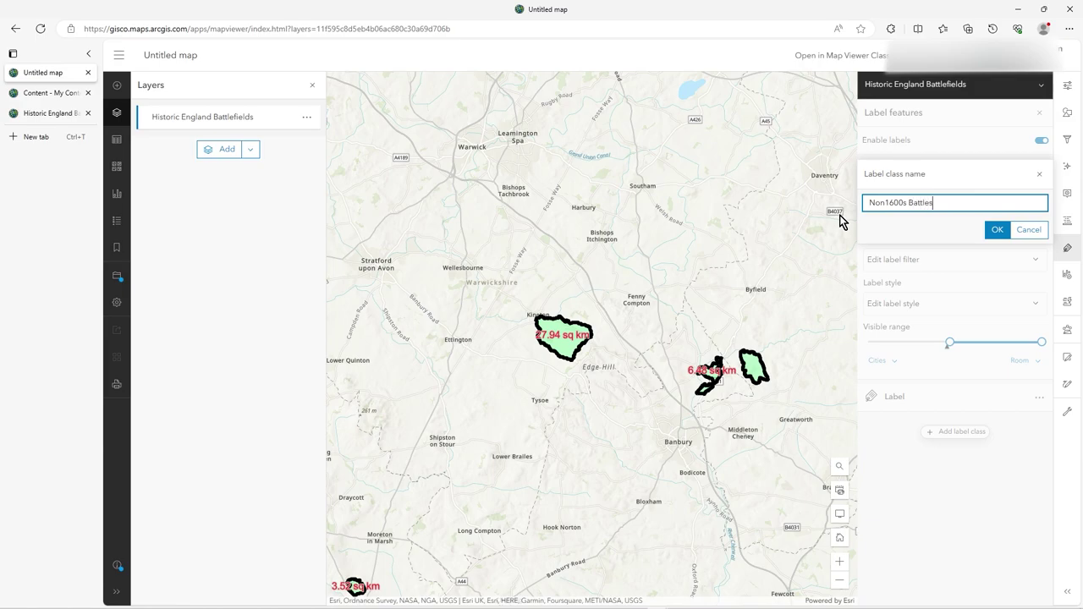
left_click(996, 230)
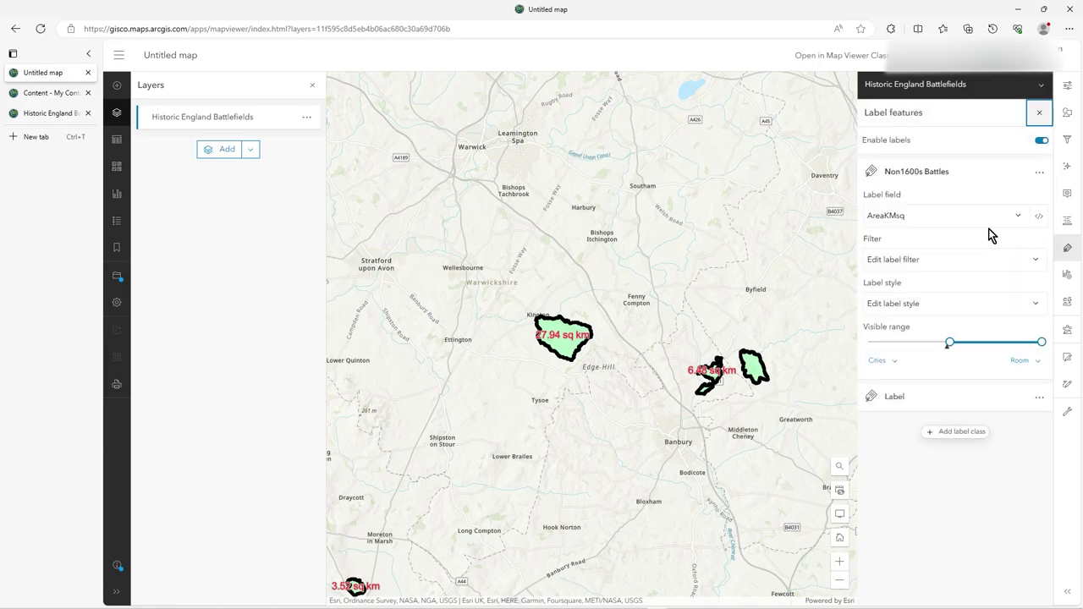
Step: Rename the second label class as 1600s Battles
left_click(1041, 401)
left_click(1020, 449)
double_click(912, 426)
type("1600s")
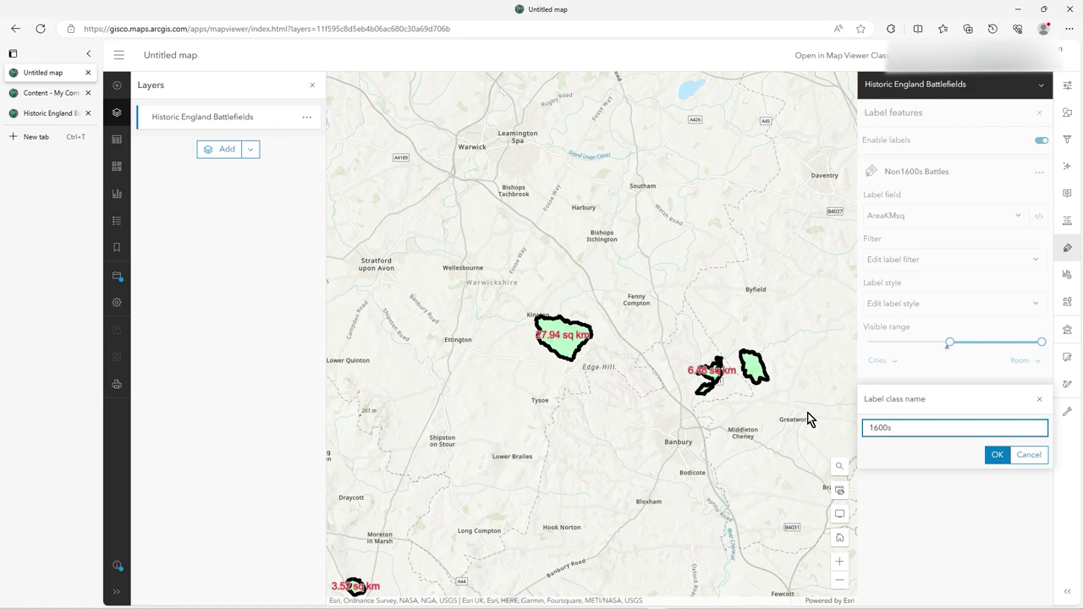
type(" Battles")
left_click(996, 455)
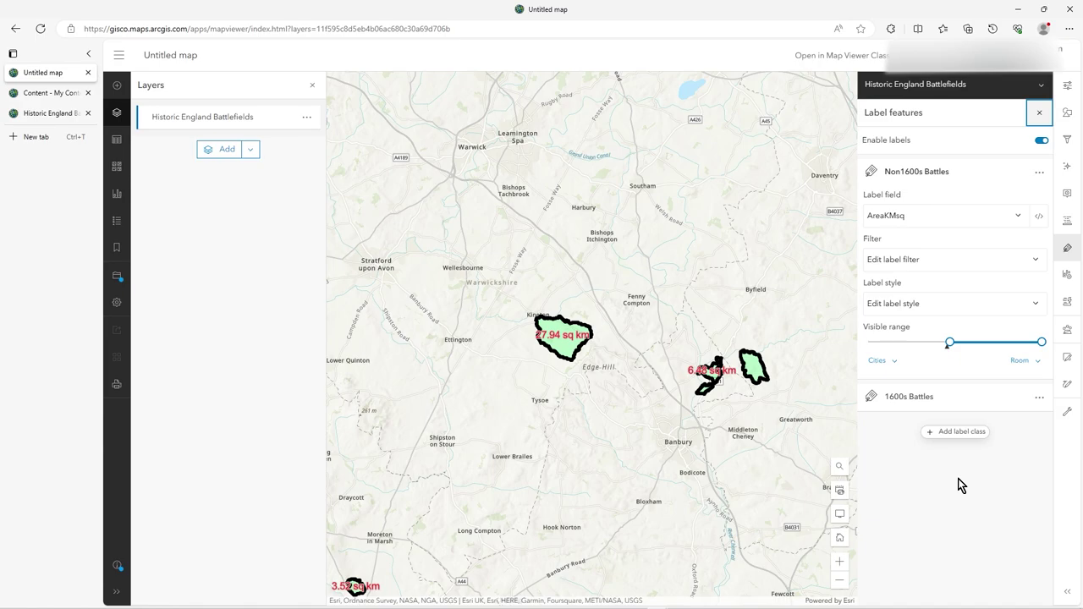
Step: Collapse the Non1600s Battles label class so that only the class names are listed
left_click(946, 174)
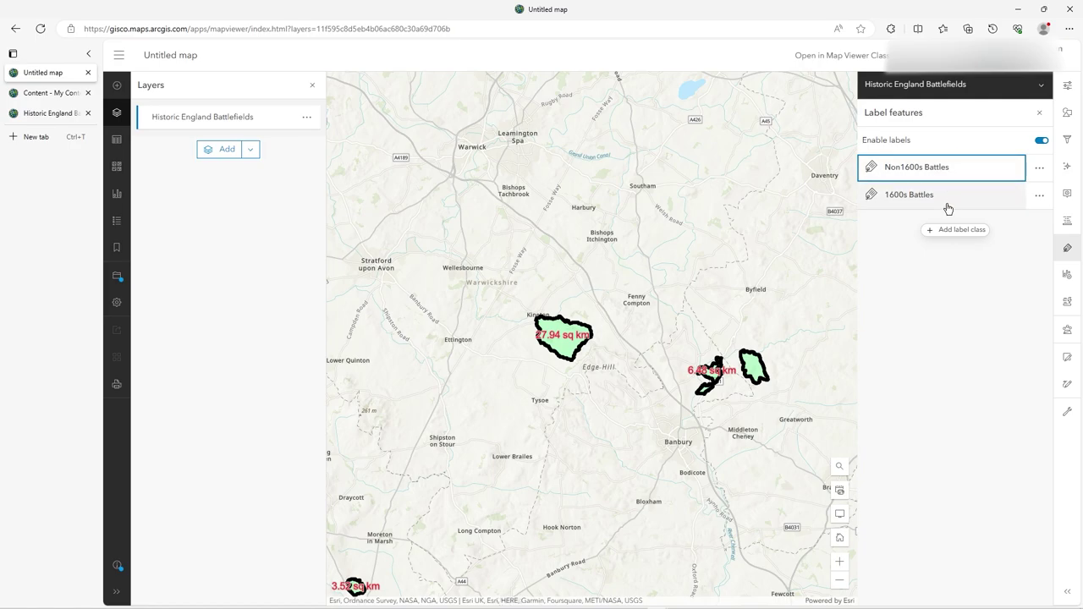
left_click(1041, 170)
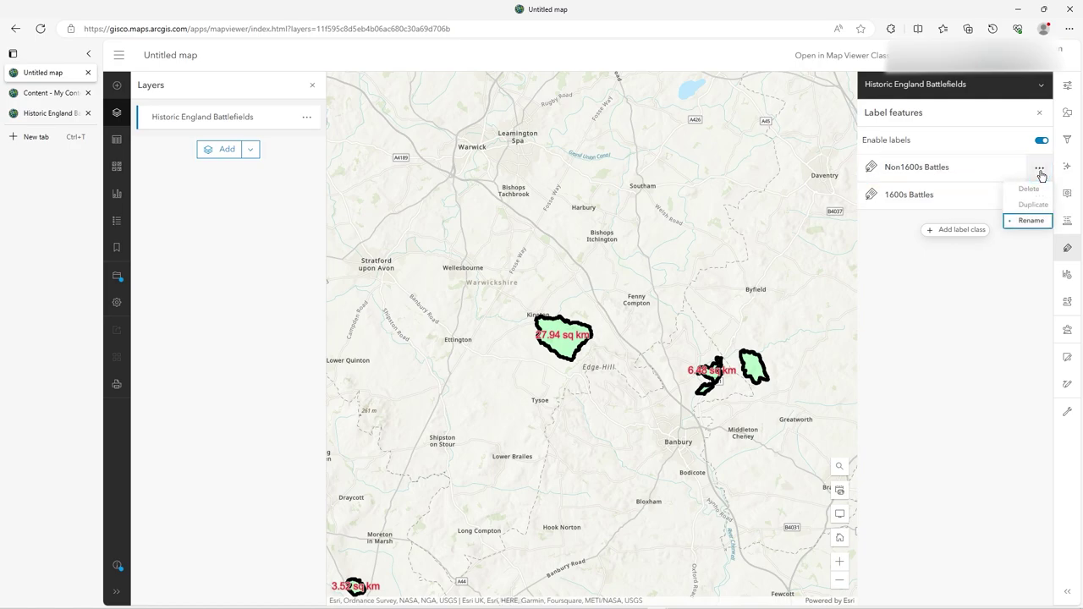
left_click(959, 172)
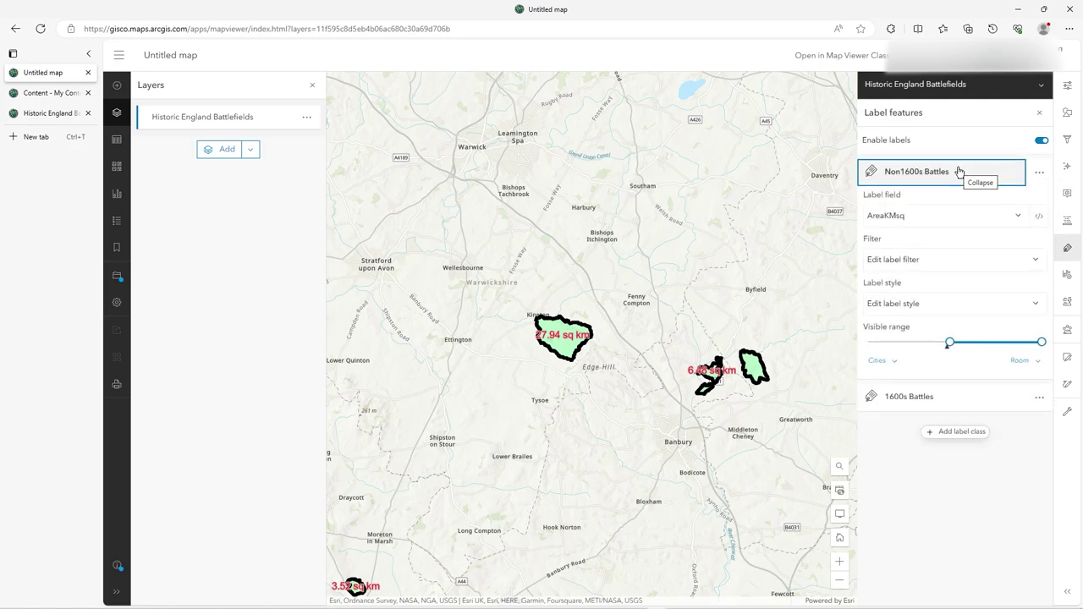
left_click(959, 172)
Step: Toggle the battlefield labels off and back on, close the label settings and view the map across southern England
left_click(1041, 140)
left_click(1040, 142)
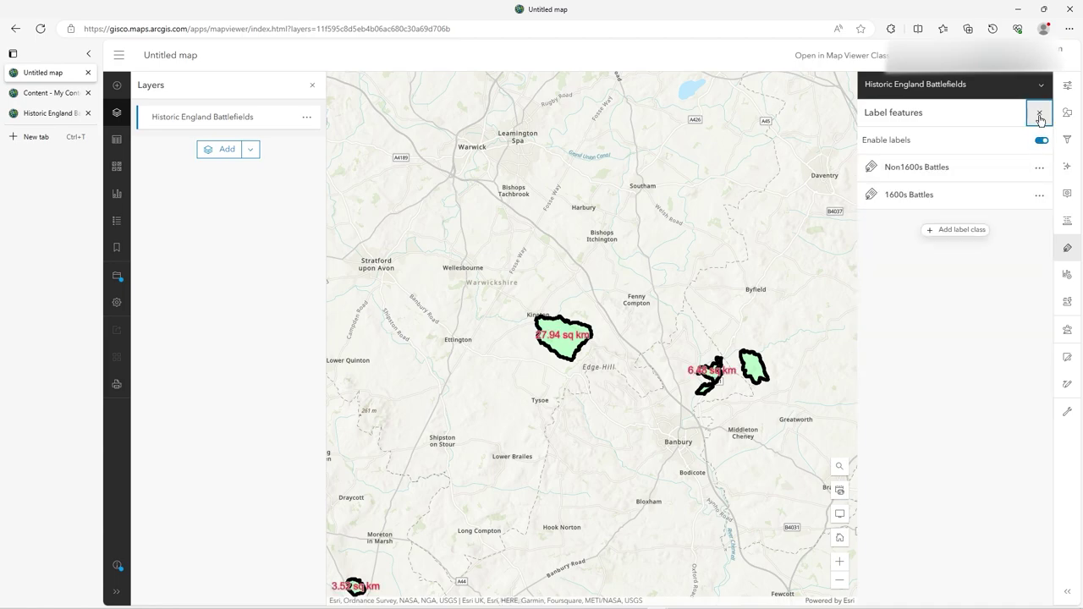
left_click(1040, 114)
scroll(721, 395, "down", 5)
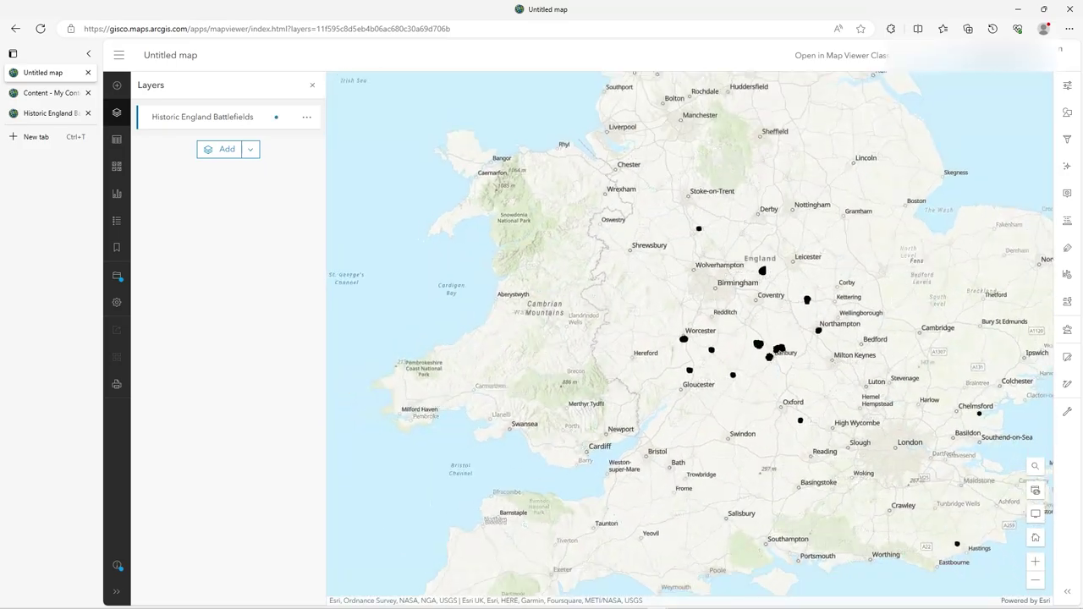
Step: Inspect the attributes of the Battle of Edgcote 1469 and Battle of Cropredy Bridge 1644 polygons near Banbury
scroll(699, 435, "down", 2)
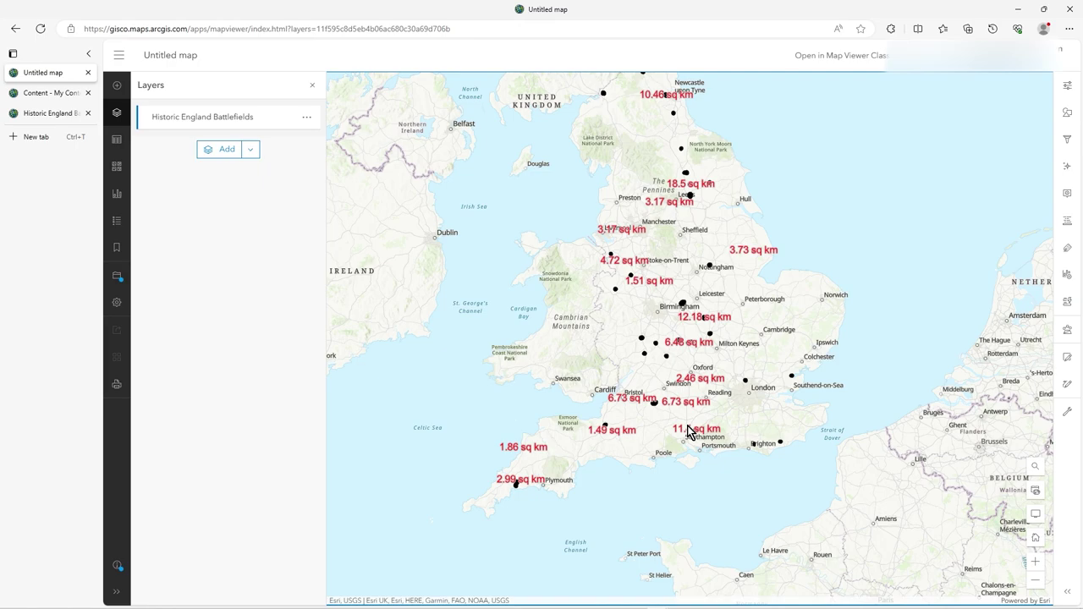
scroll(653, 357, "up", 4)
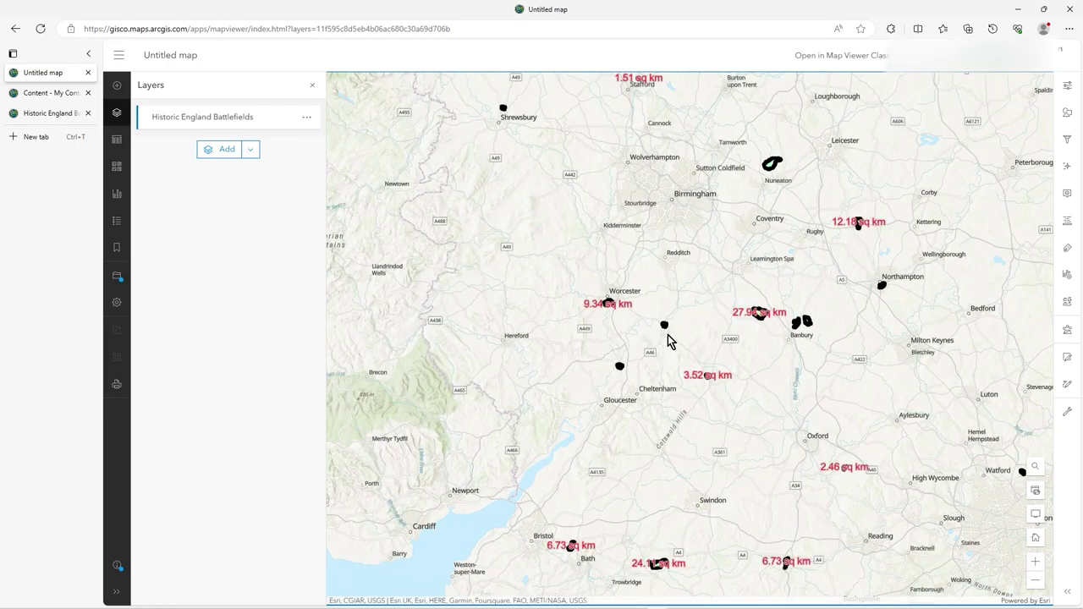
scroll(669, 337, "up", 2)
scroll(665, 333, "up", 2)
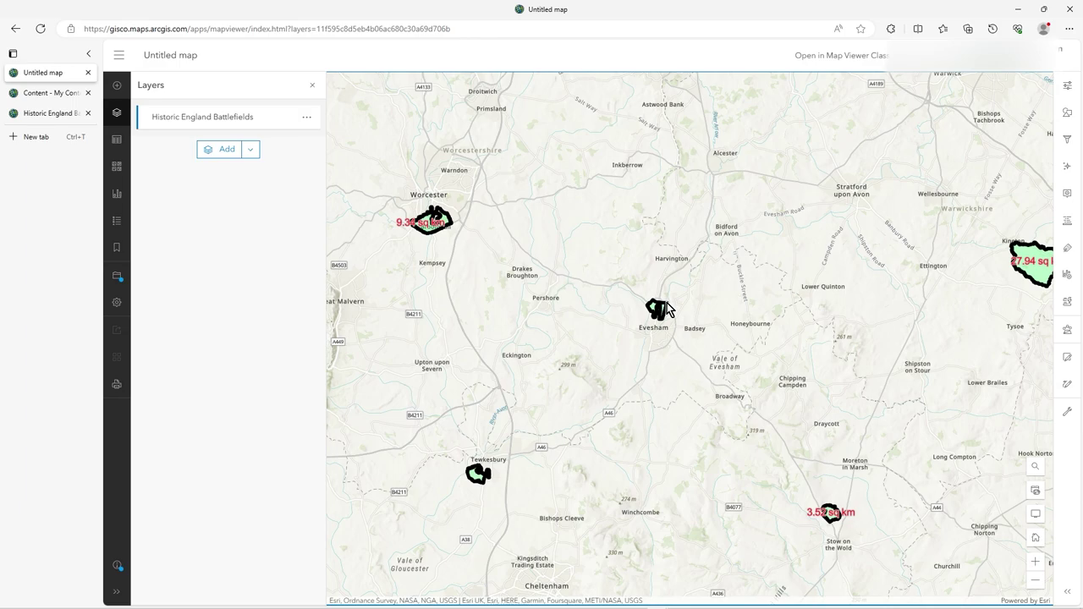
left_click_drag(862, 421, 553, 370)
scroll(711, 310, "up", 2)
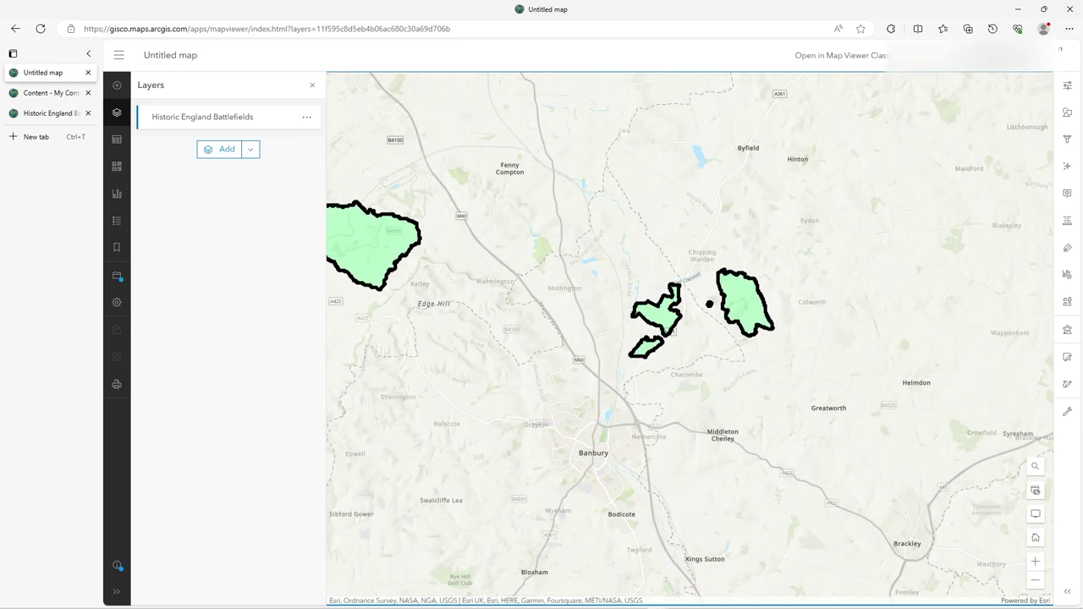
scroll(713, 306, "up", 2)
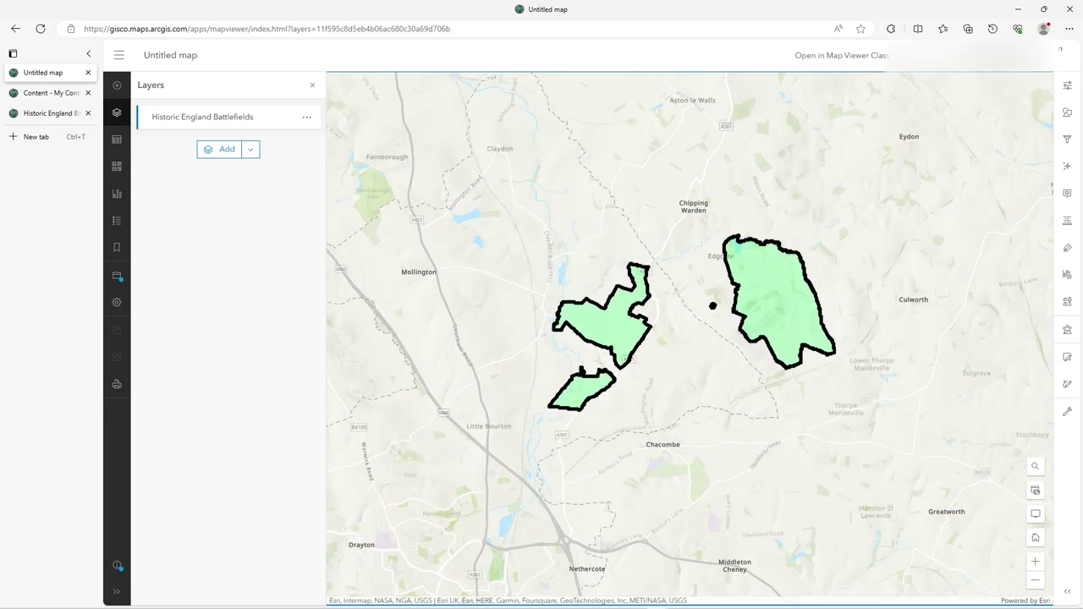
left_click(781, 319)
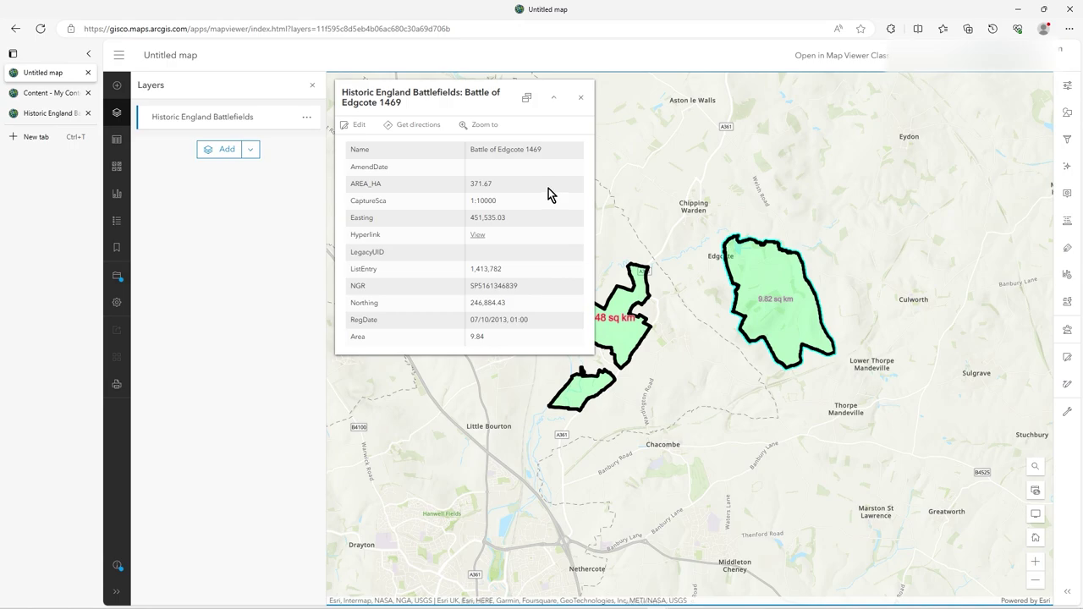
left_click(581, 97)
left_click(633, 340)
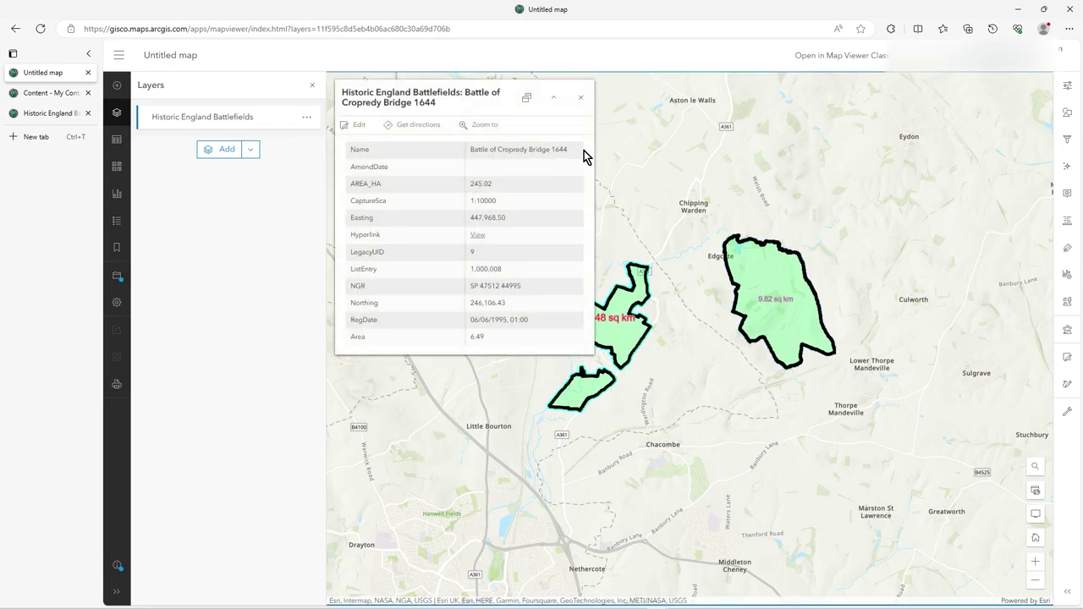
left_click(581, 100)
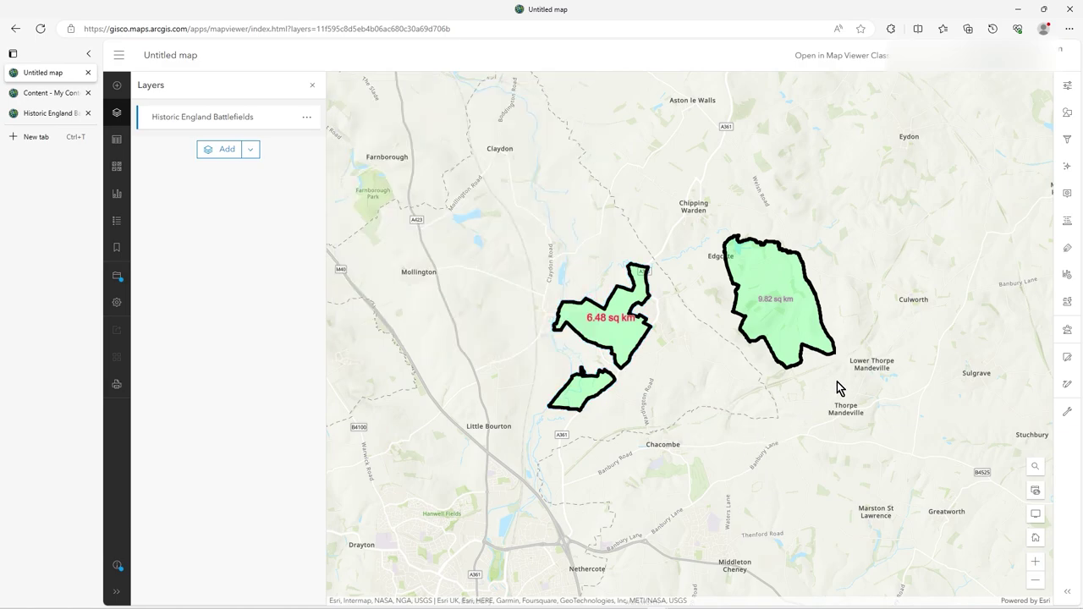
Step: Open the battlefield layer's label settings, expand the Non1600s Battles class and view its label style
left_click(1069, 250)
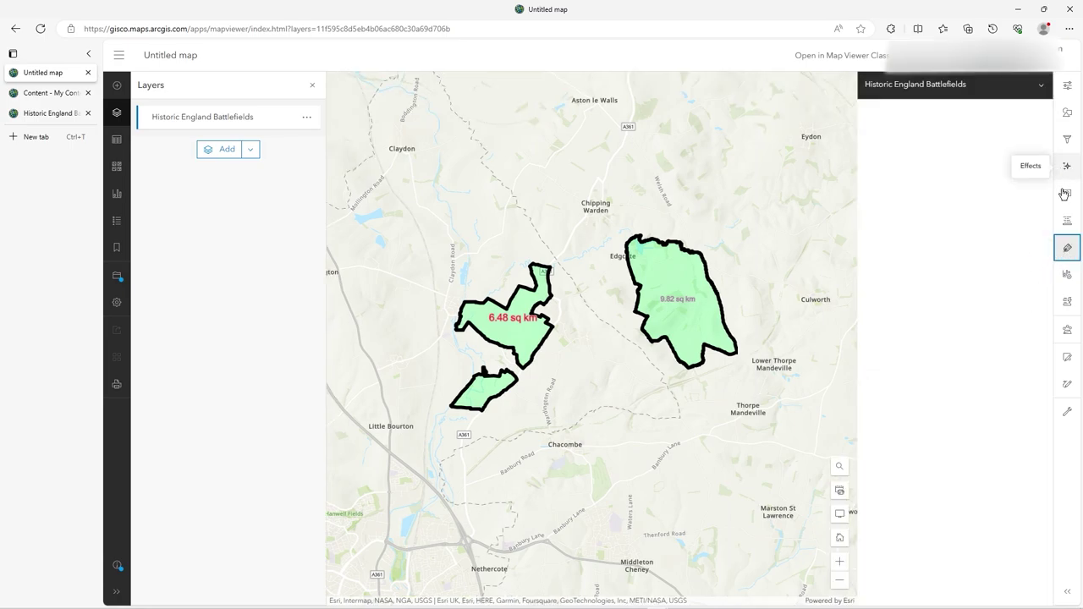
left_click(1067, 220)
left_click(1069, 250)
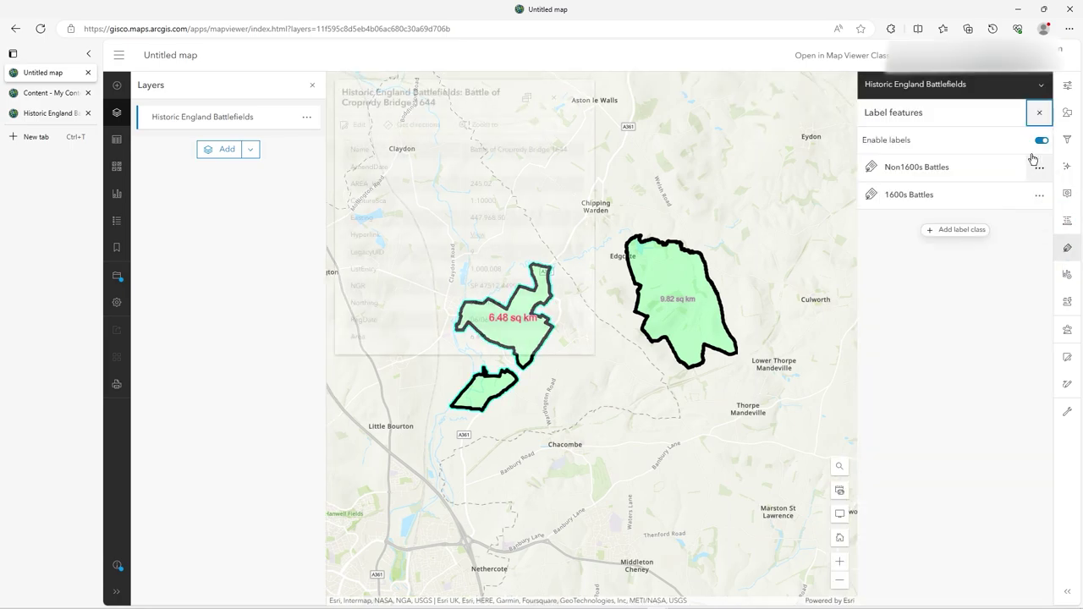
left_click(992, 169)
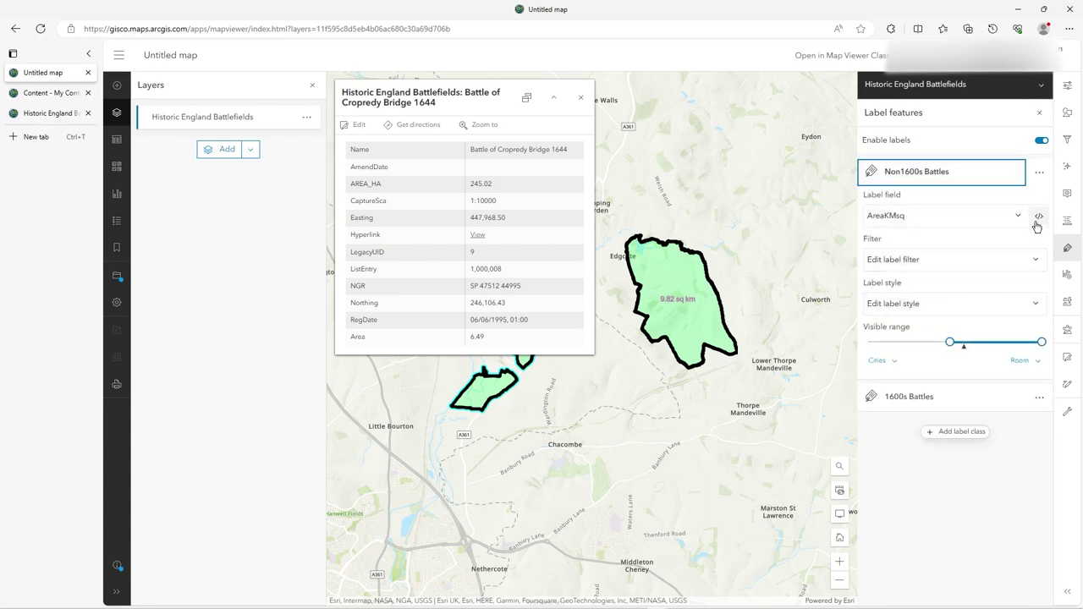
left_click(937, 301)
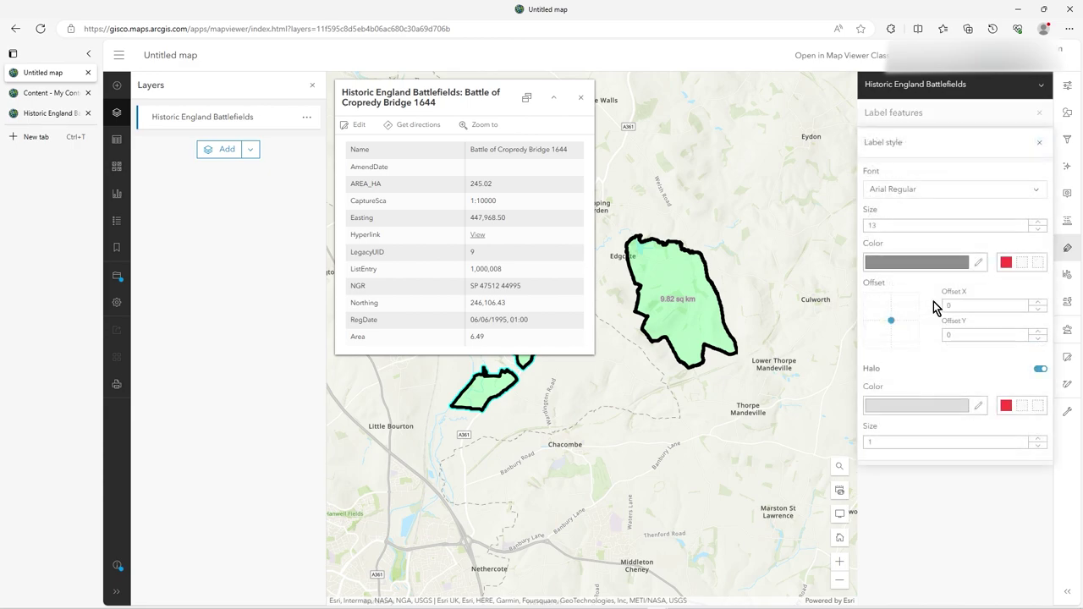
left_click(1039, 147)
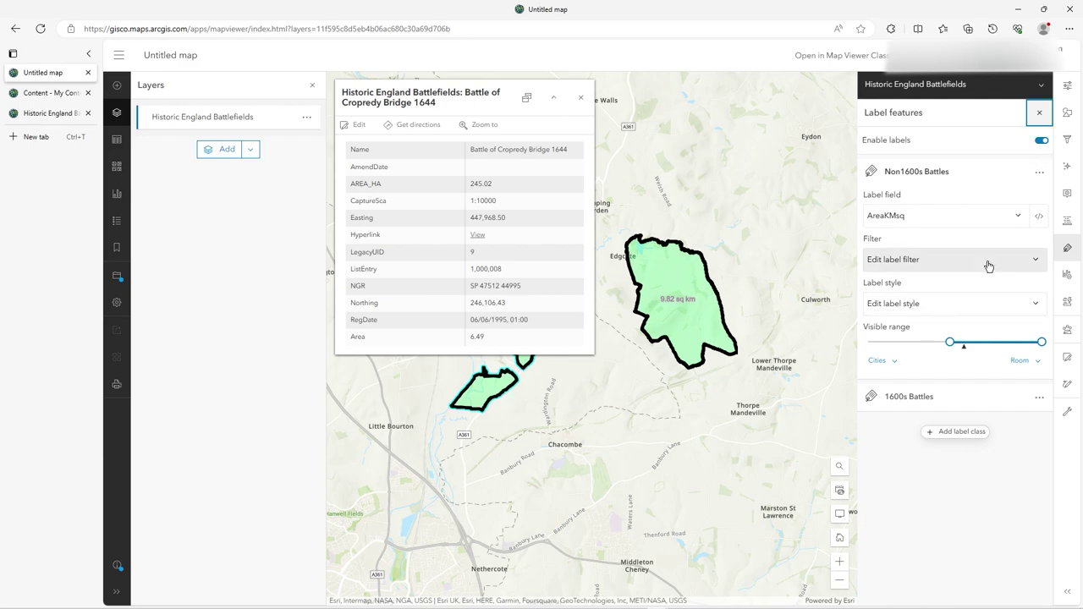
Step: Replace the Non1600s Battles label expression with $feature.Name and apply it
left_click(1037, 220)
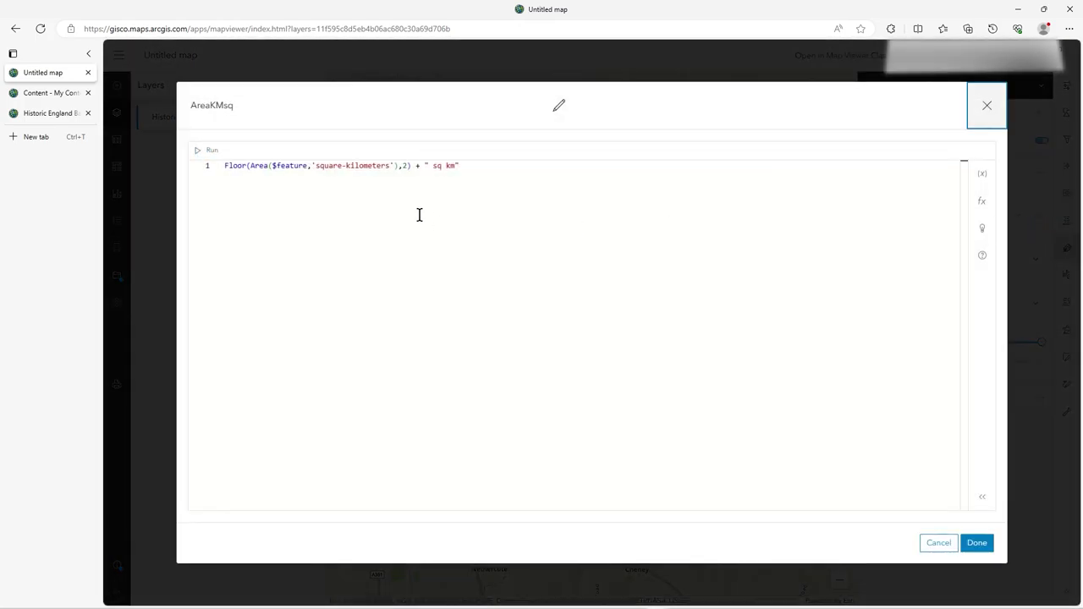
left_click(207, 165)
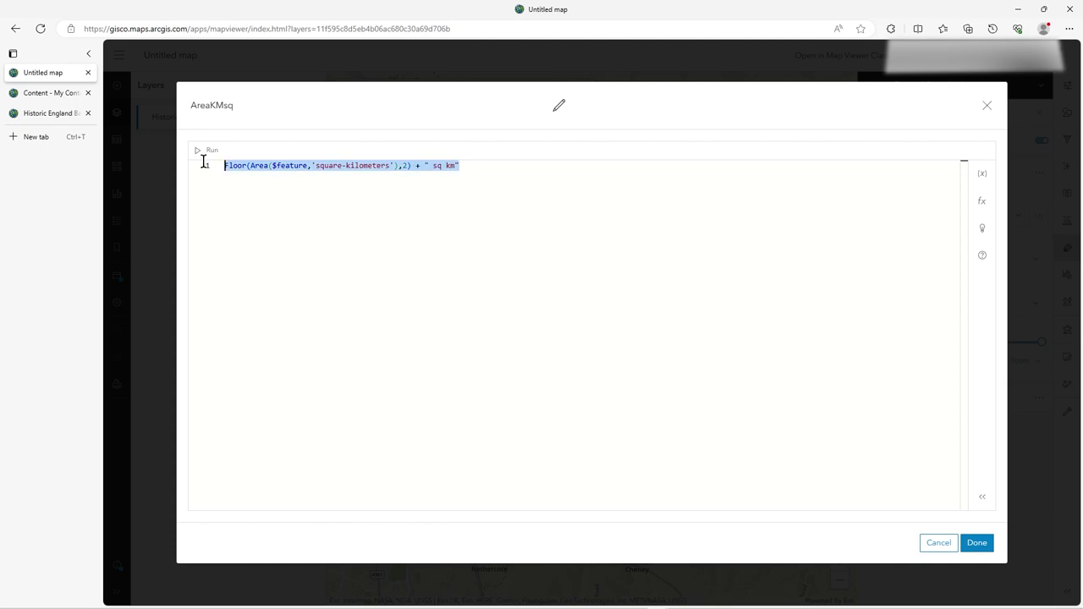
key("Delete")
left_click(982, 173)
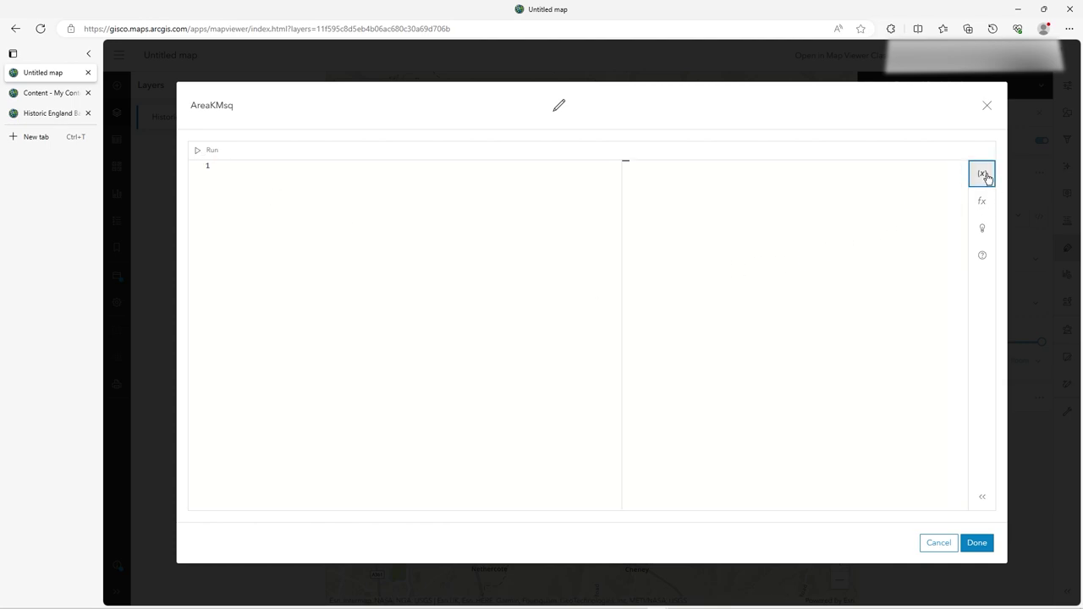
left_click(960, 220)
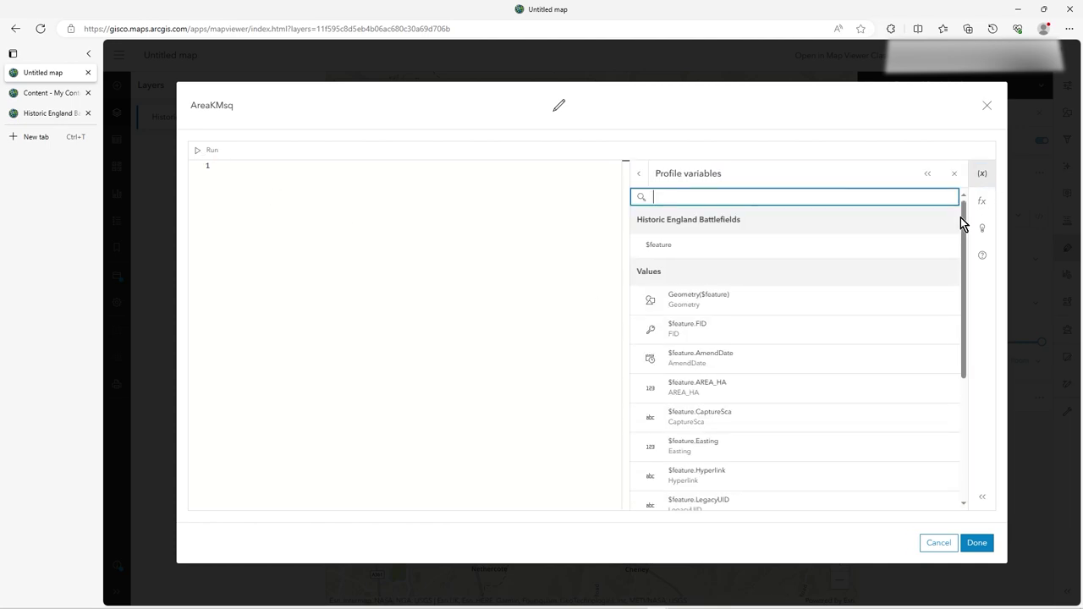
scroll(740, 404, "down", 3)
left_click(734, 408)
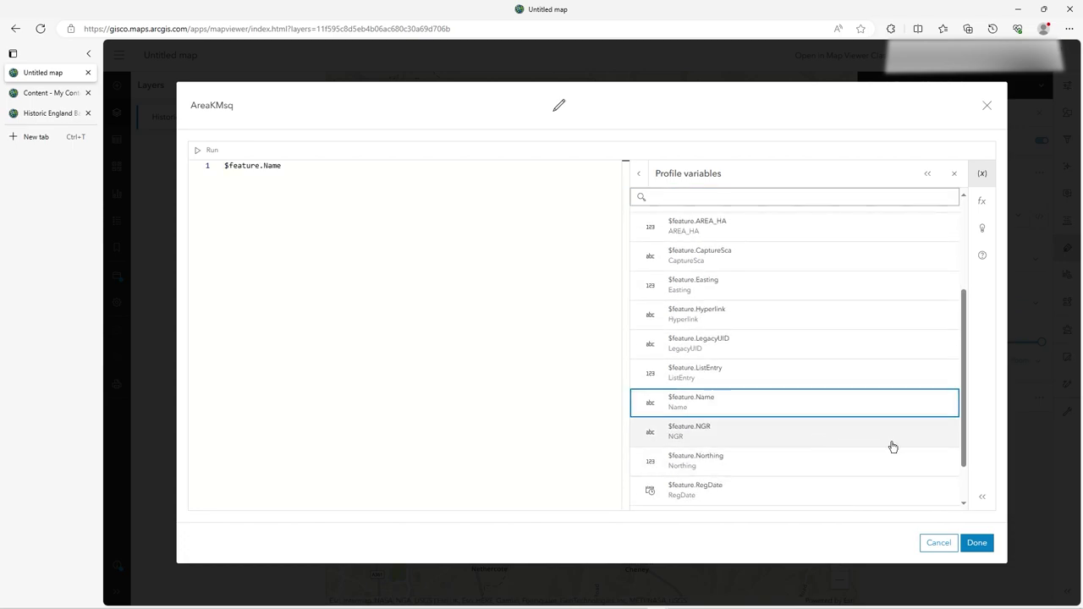
left_click(977, 543)
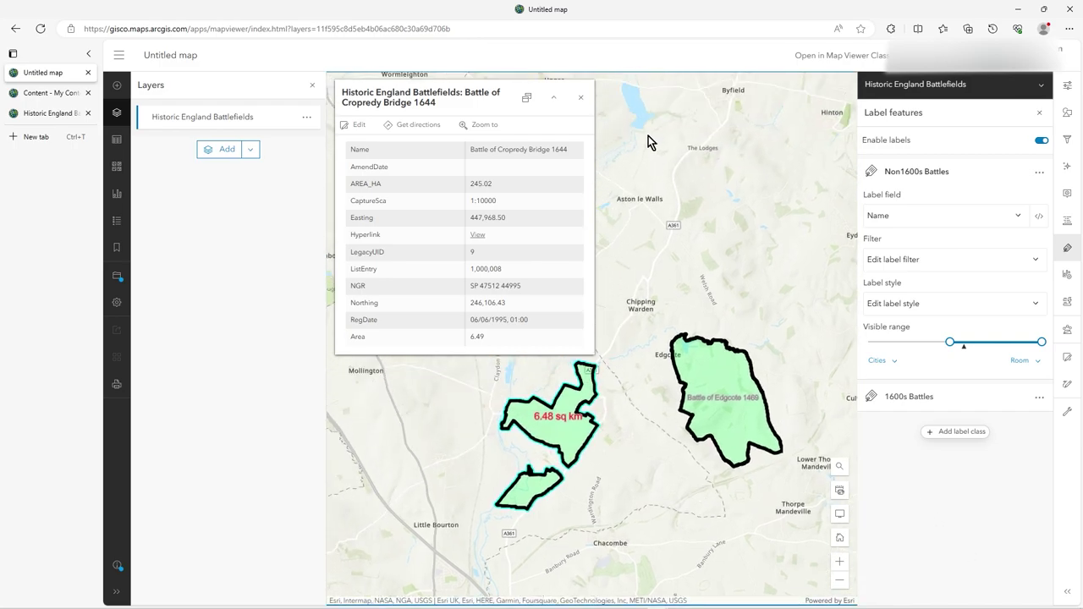
Step: Close the label settings and the feature information, and examine the labels around Edgcote and across the Midlands
left_click(1039, 112)
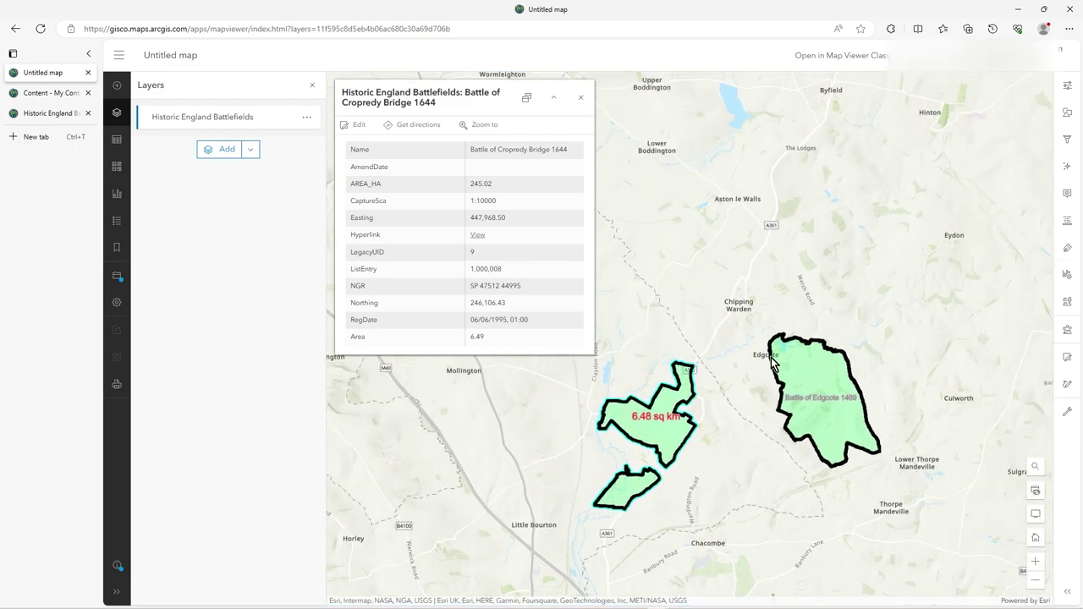
left_click(580, 98)
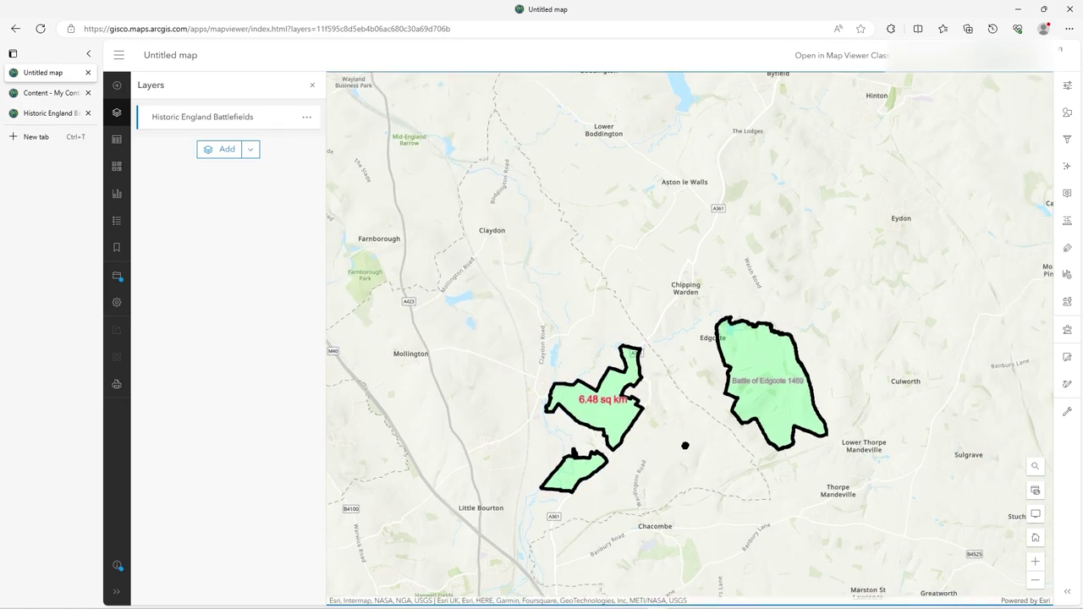
scroll(743, 383, "up", 2)
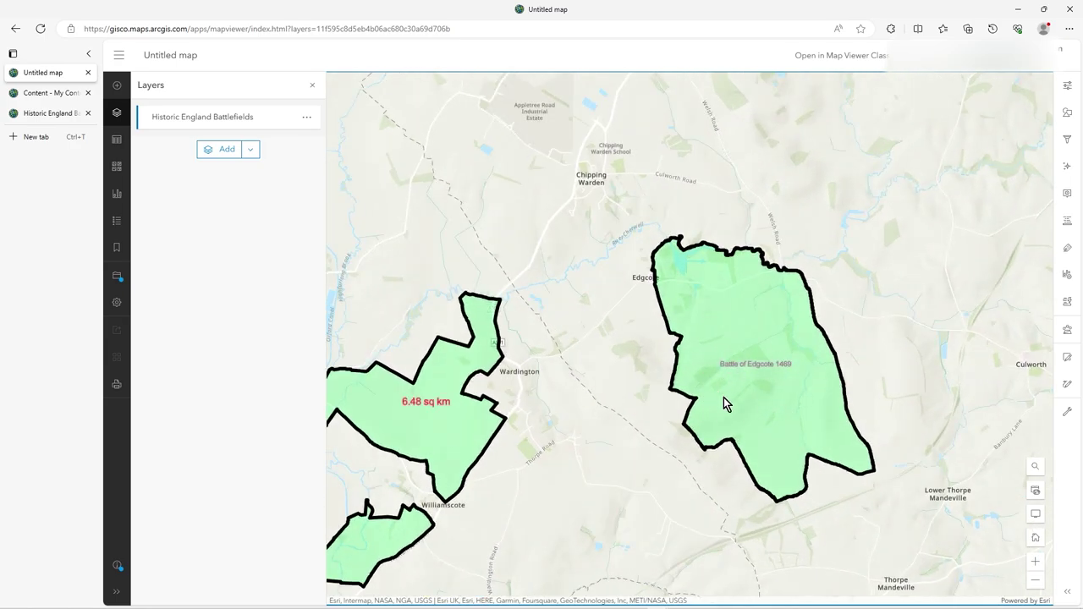
scroll(580, 452, "down", 2)
scroll(575, 477, "up", 1)
scroll(584, 457, "down", 4)
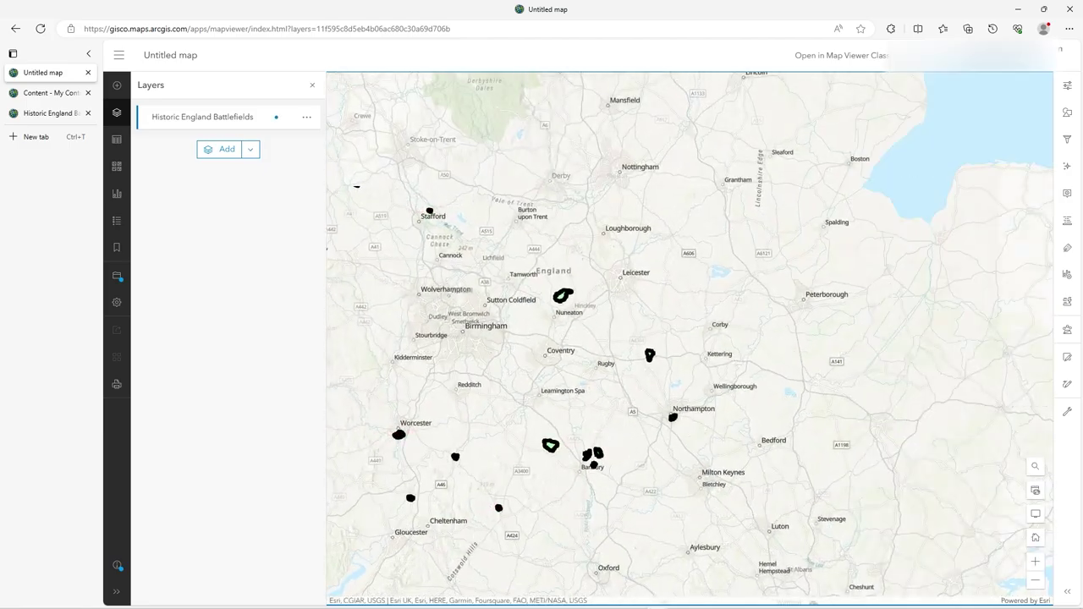
left_click_drag(621, 411, 725, 357)
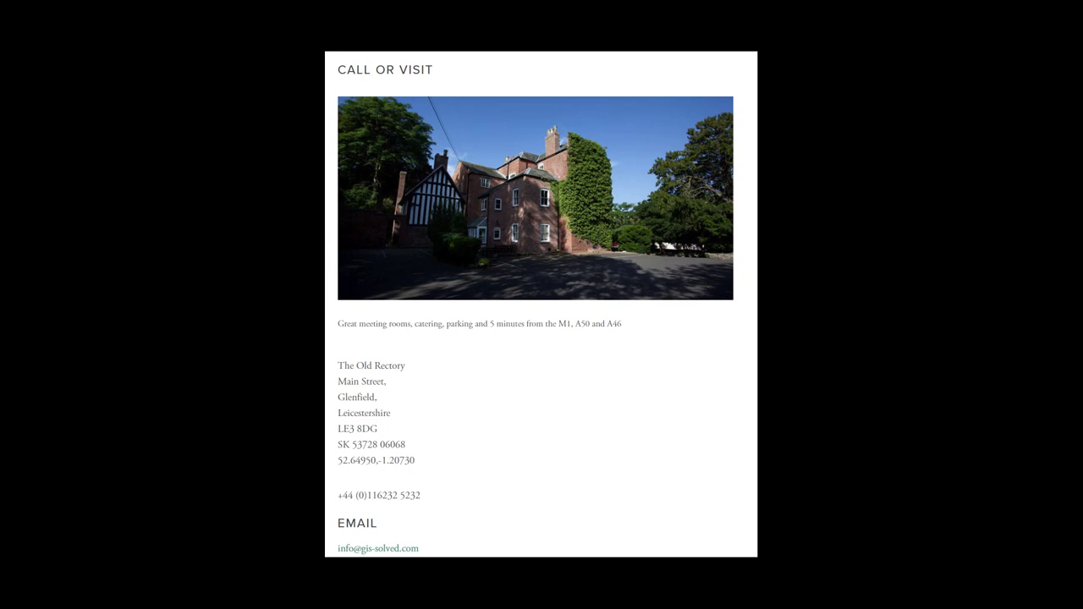